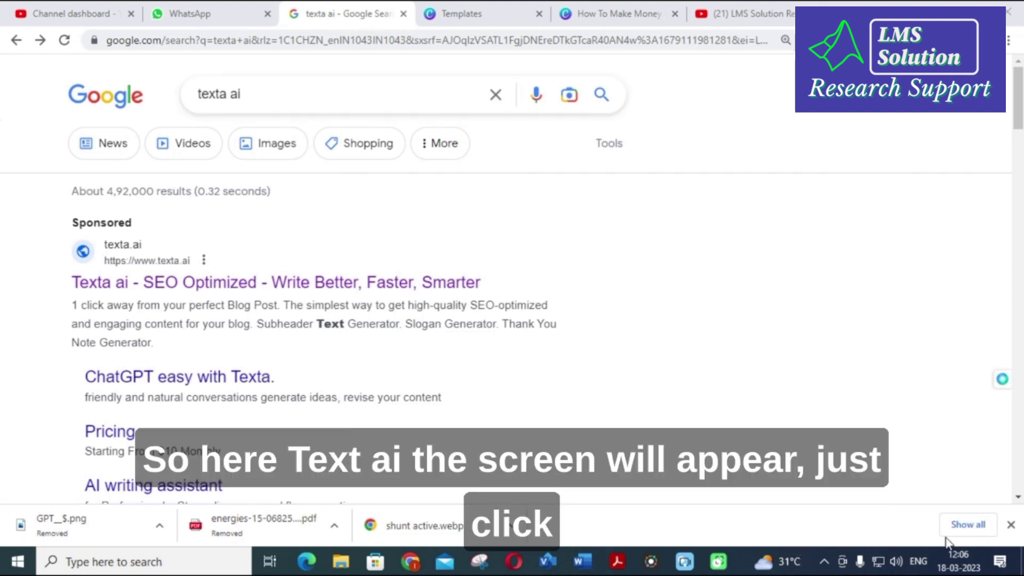
Step: Open the sponsored Texta ai website from the search results and enter its Writing Tools workspace through the free trial
left_click(309, 283)
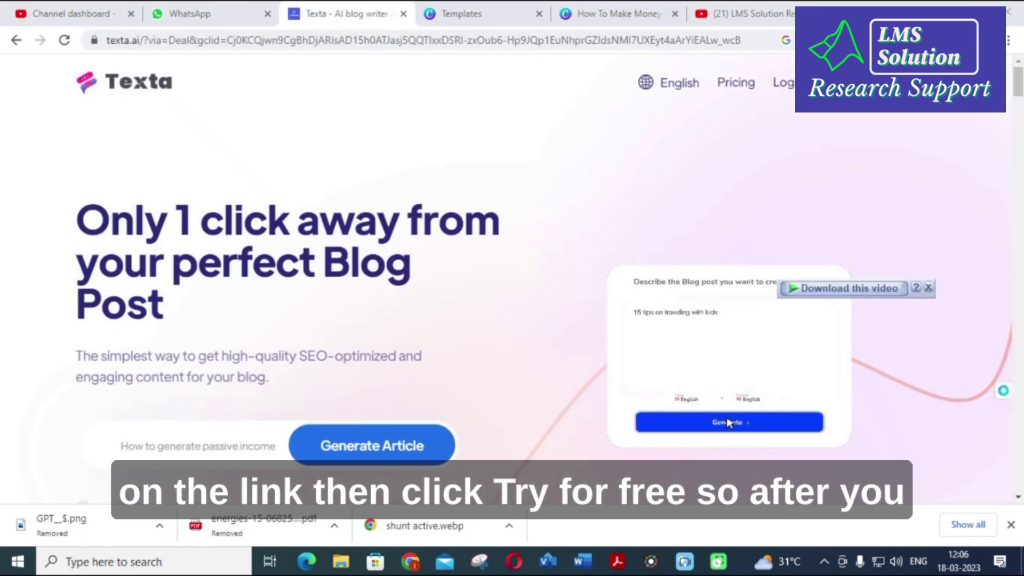
left_click(729, 423)
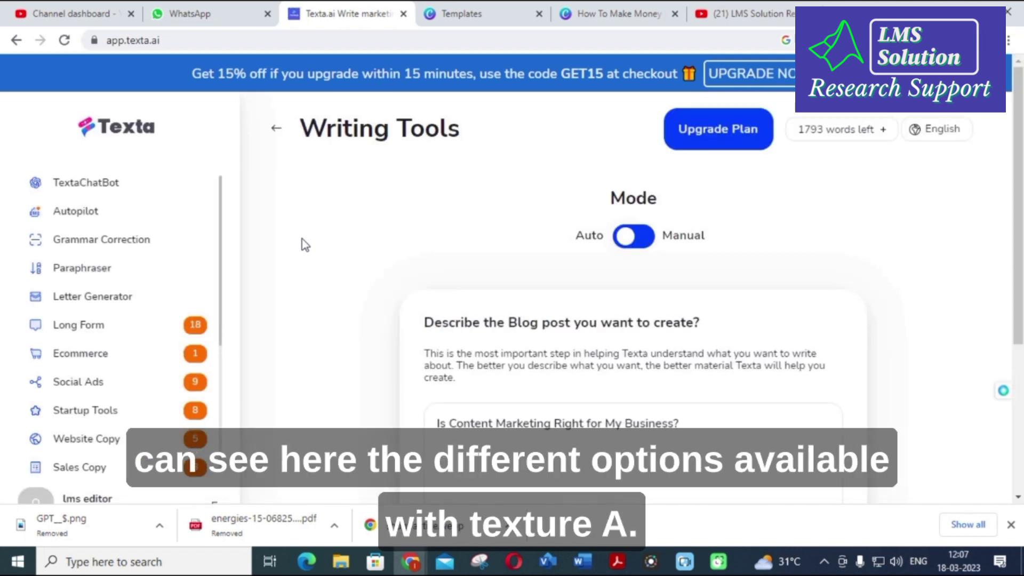
scroll(302, 239, "down", 2)
scroll(302, 239, "up", 2)
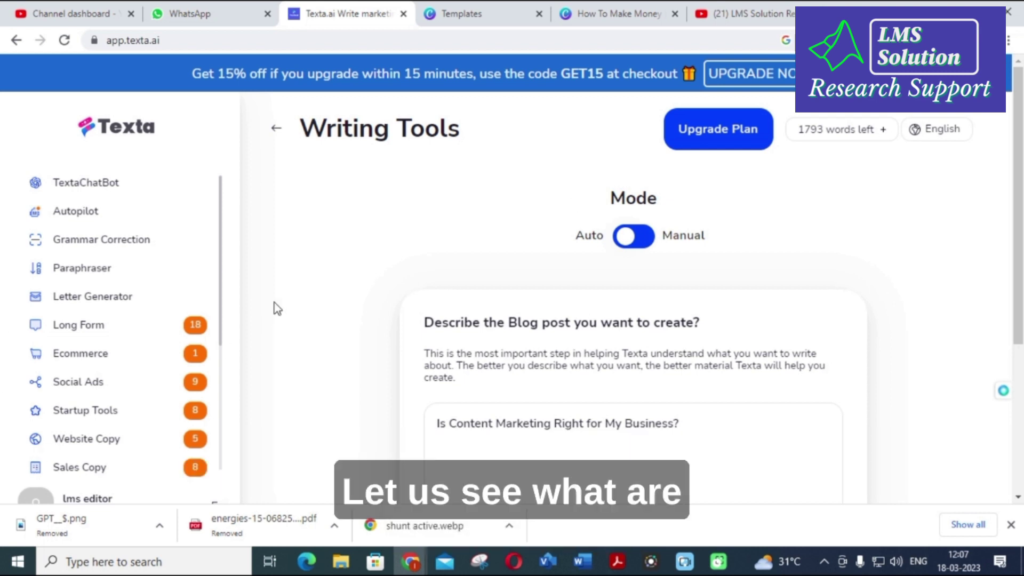
Step: Look over the TextaChatBot example questions and question field, and the Autopilot page for describing a business
left_click(87, 184)
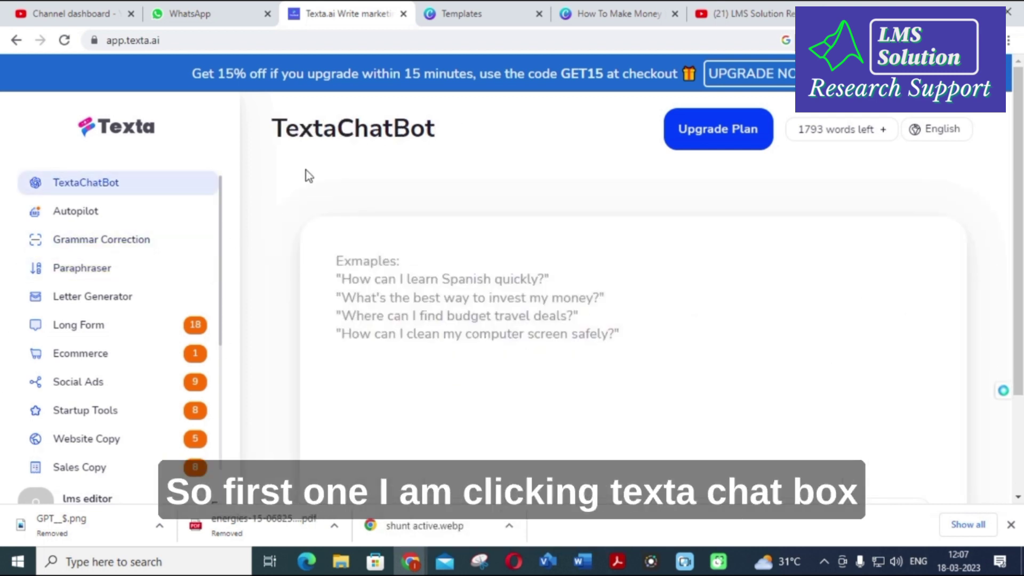
scroll(305, 169, "down", 1)
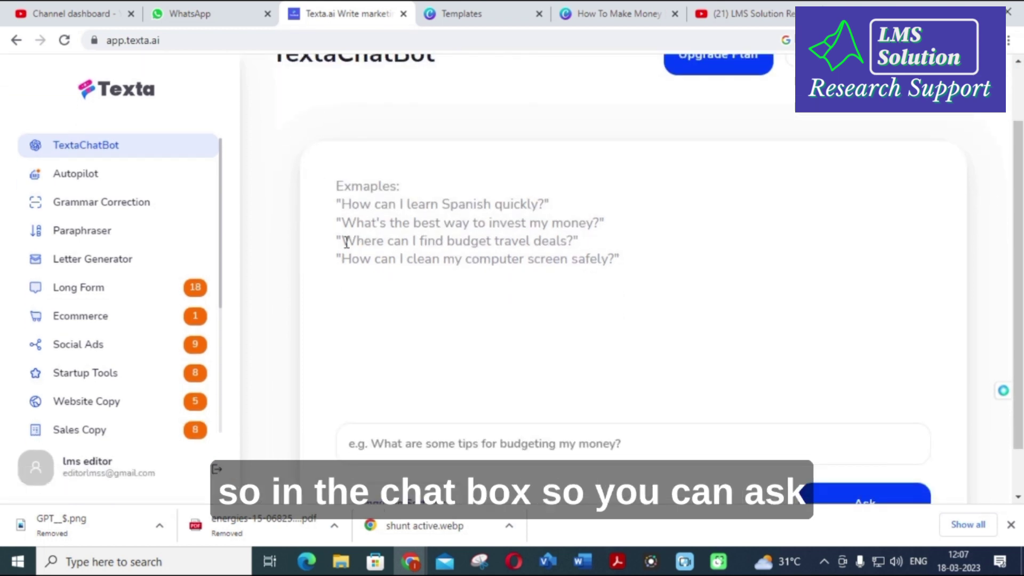
scroll(402, 258, "down", 1)
scroll(378, 228, "up", 1)
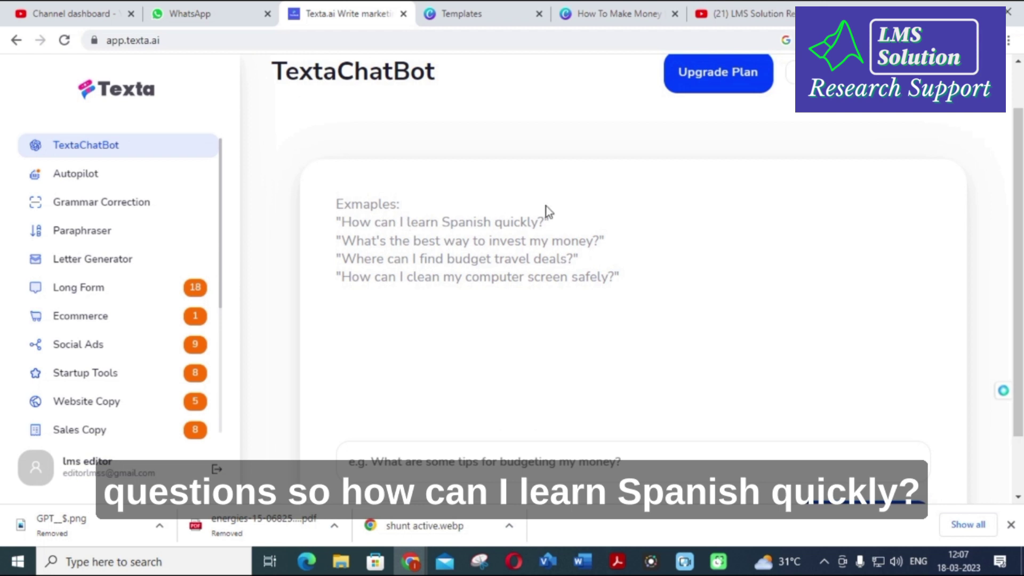
scroll(528, 237, "down", 1)
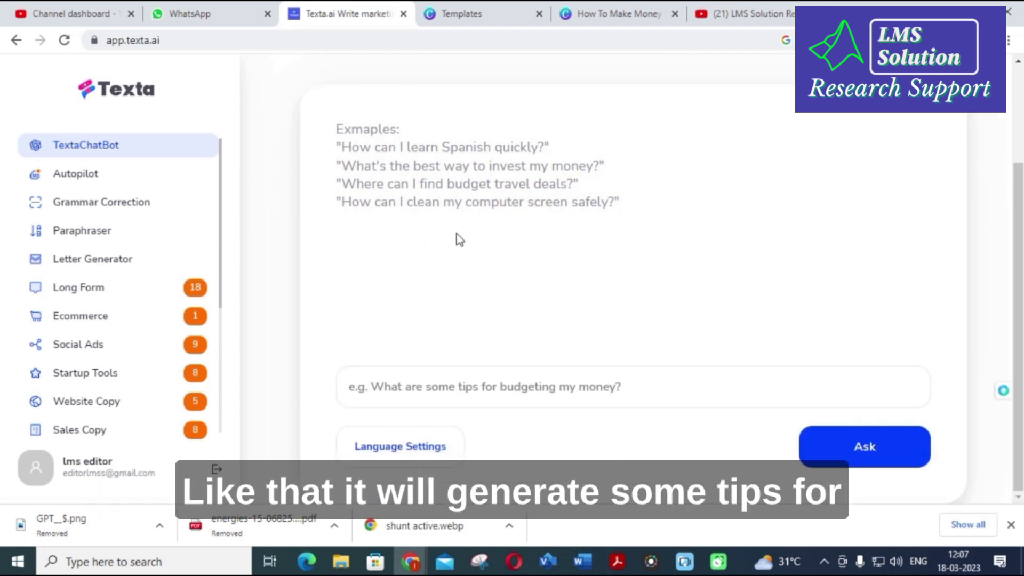
left_click(106, 182)
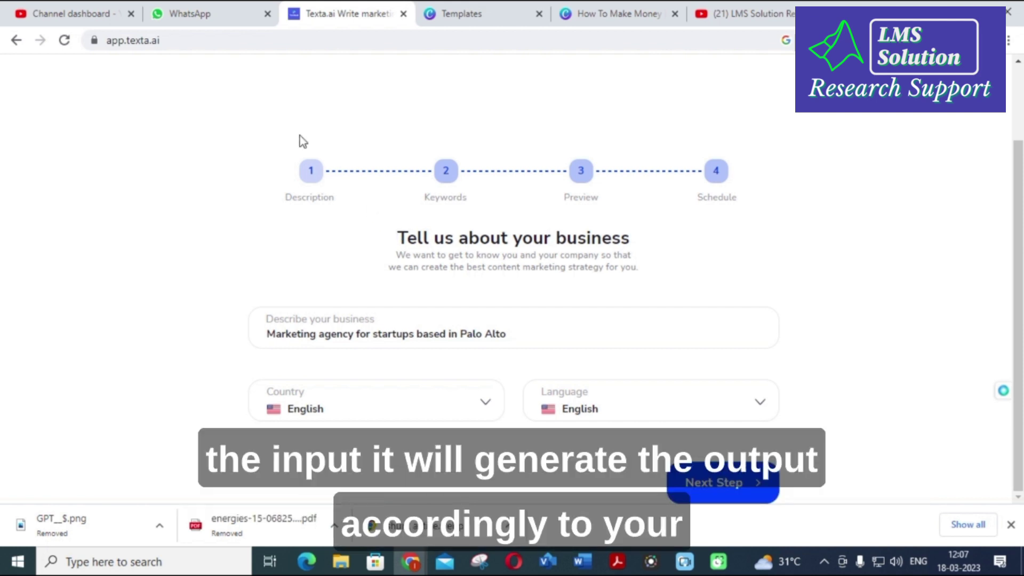
left_click(16, 40)
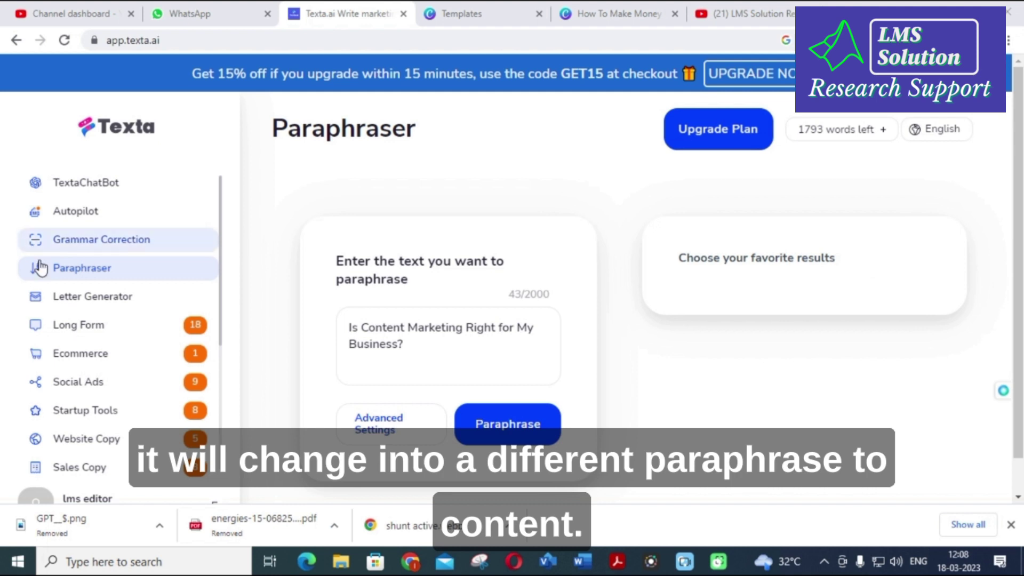
Step: Create a letter with the Letter Generator on the topic "thank you letter for an interview"
left_click(96, 299)
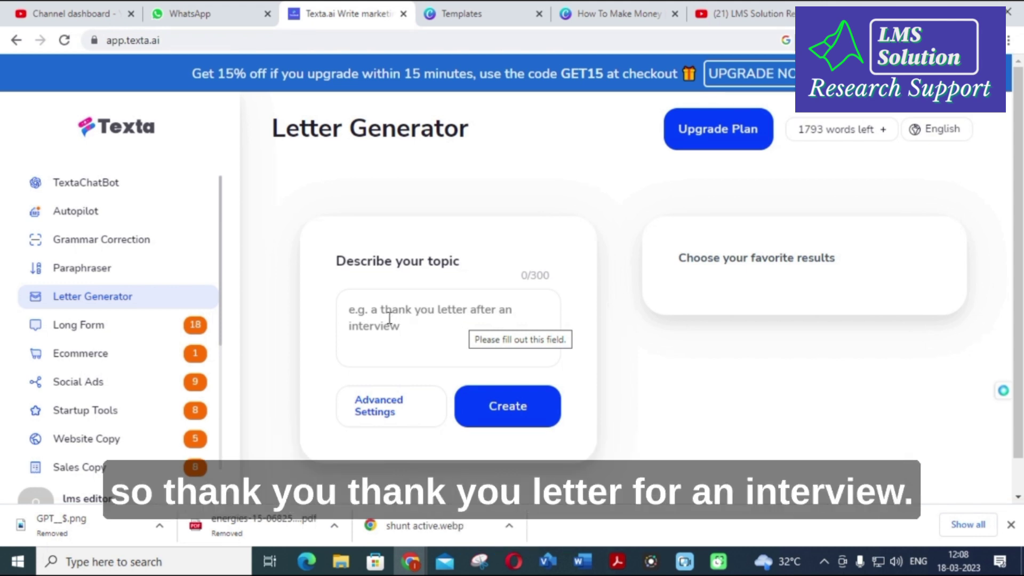
left_click(462, 324)
type("tha")
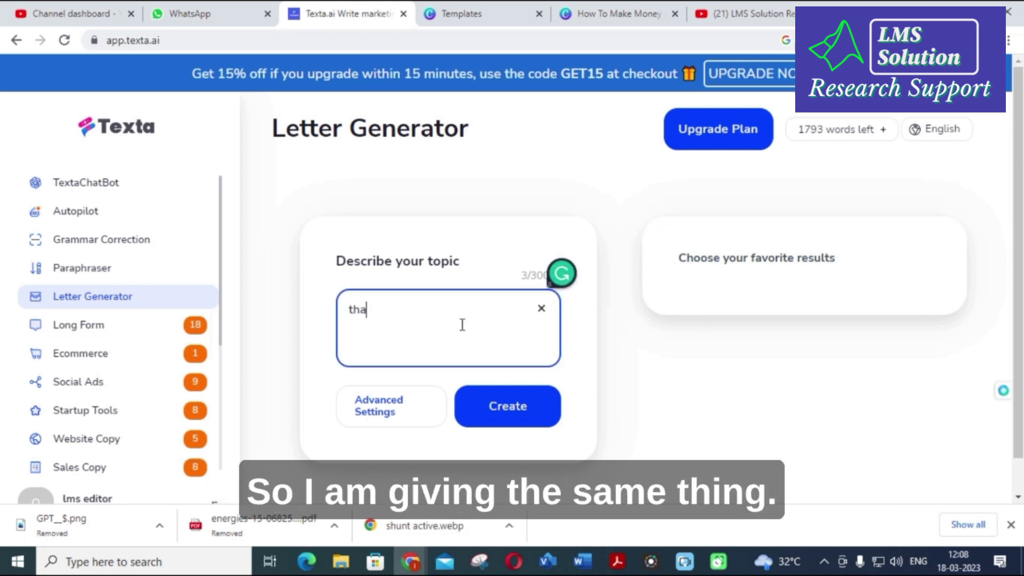
type("nk you")
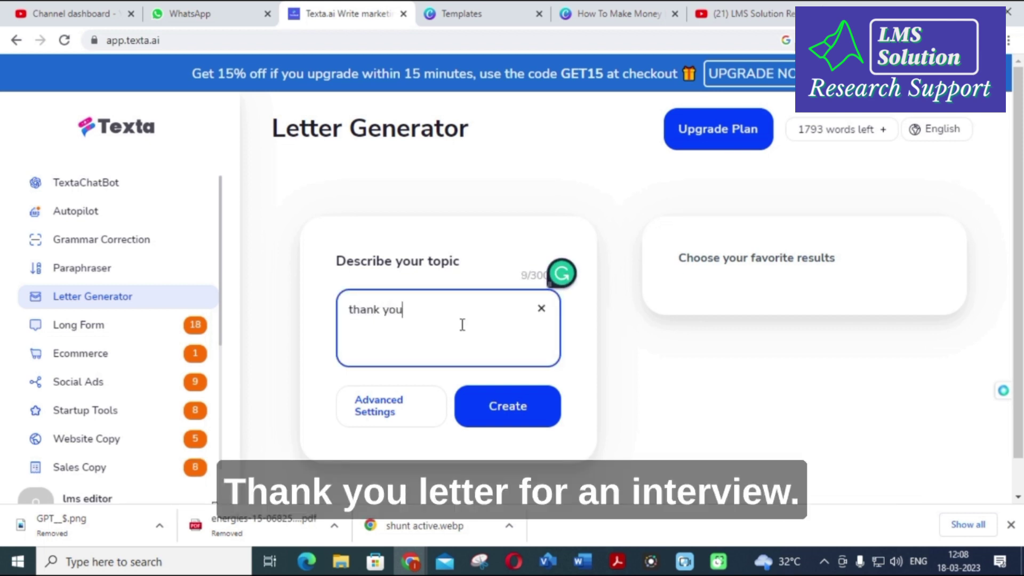
type(" letter for an in")
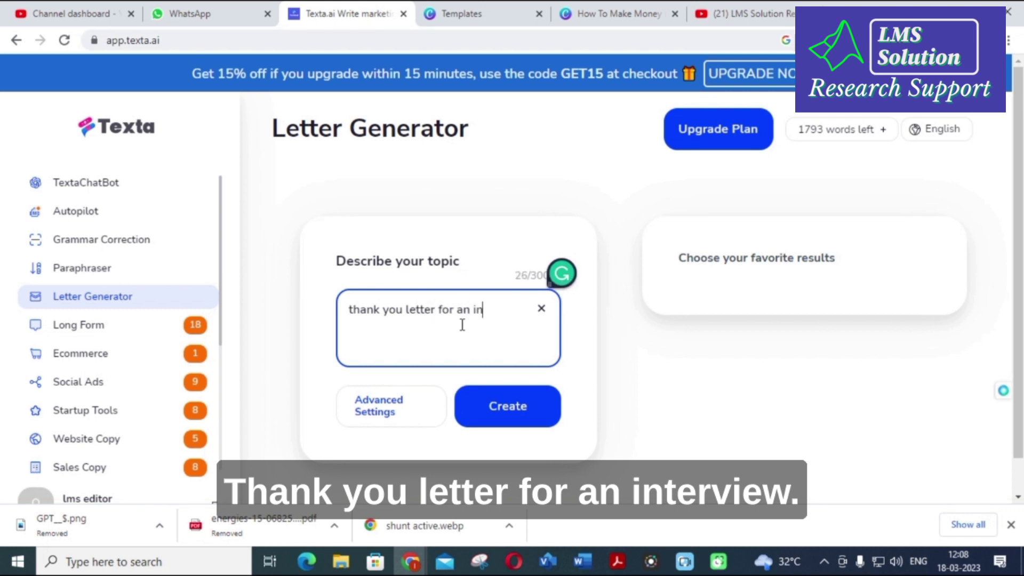
type("terview")
left_click(505, 414)
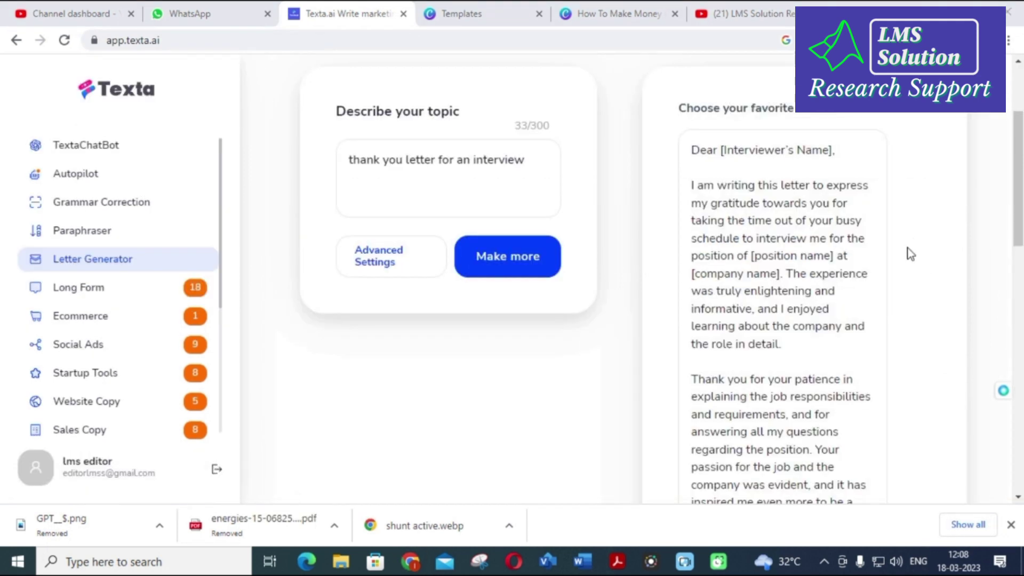
Step: Read through the generated interview thank-you letter, including its bracketed placeholders for interviewer, position and company
scroll(909, 318, "down", 1)
scroll(908, 319, "up", 1)
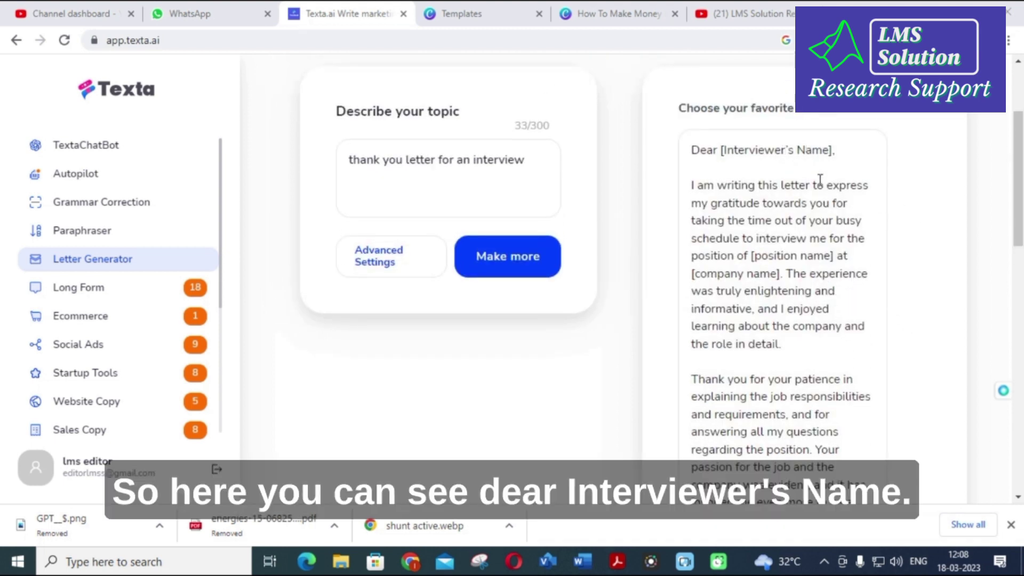
scroll(826, 185, "down", 1)
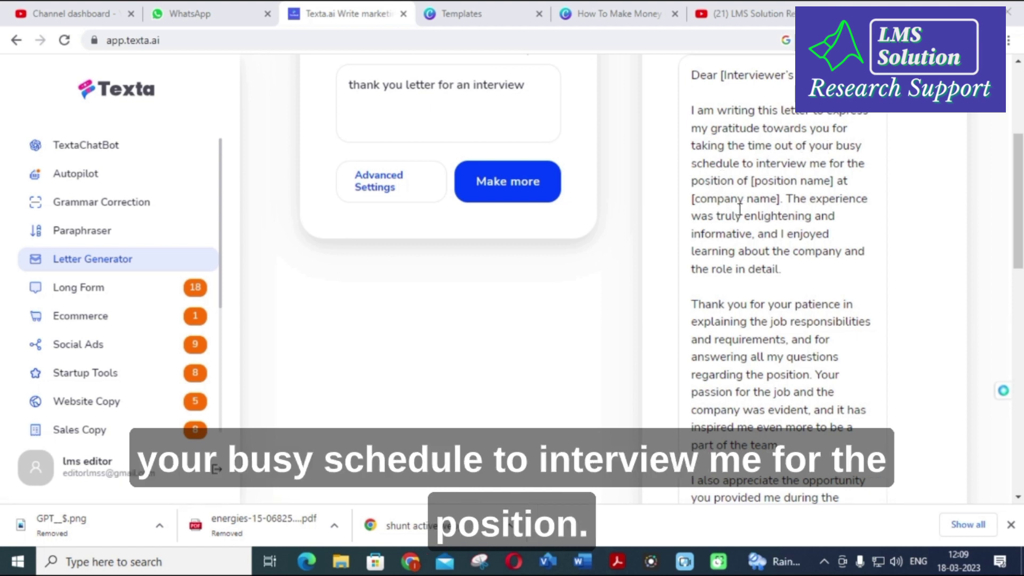
scroll(848, 223, "down", 1)
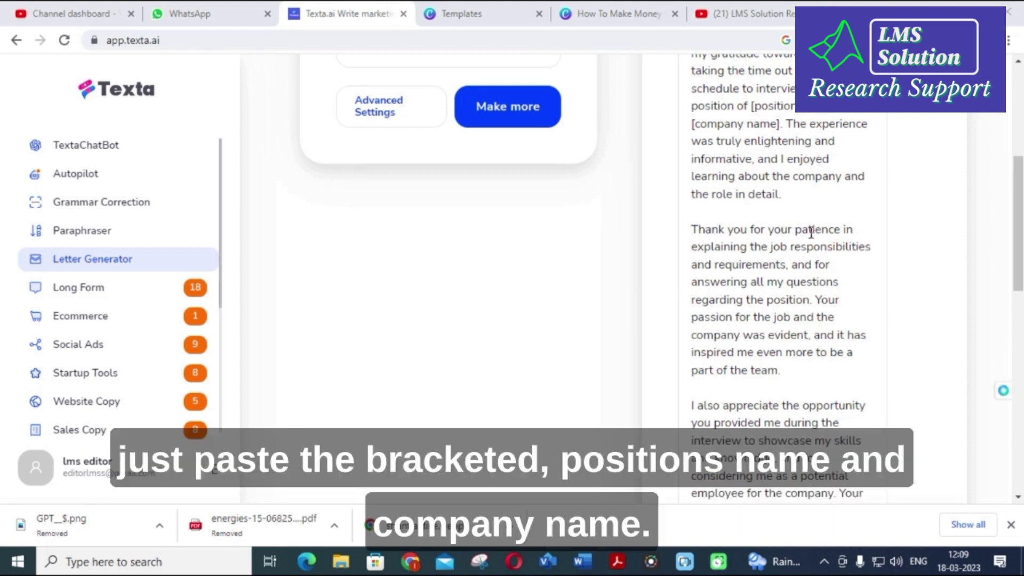
scroll(810, 233, "up", 1)
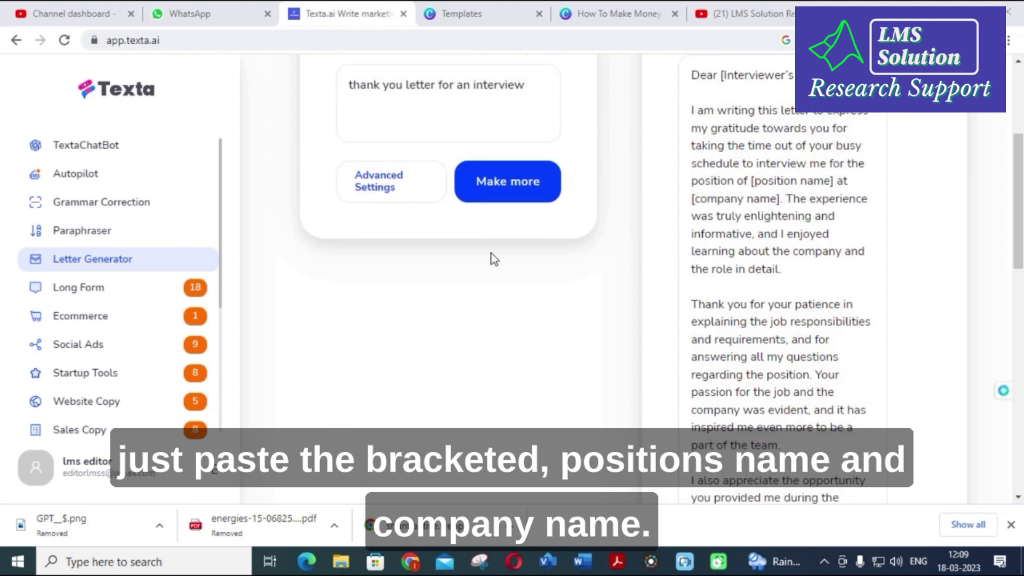
scroll(716, 245, "down", 2)
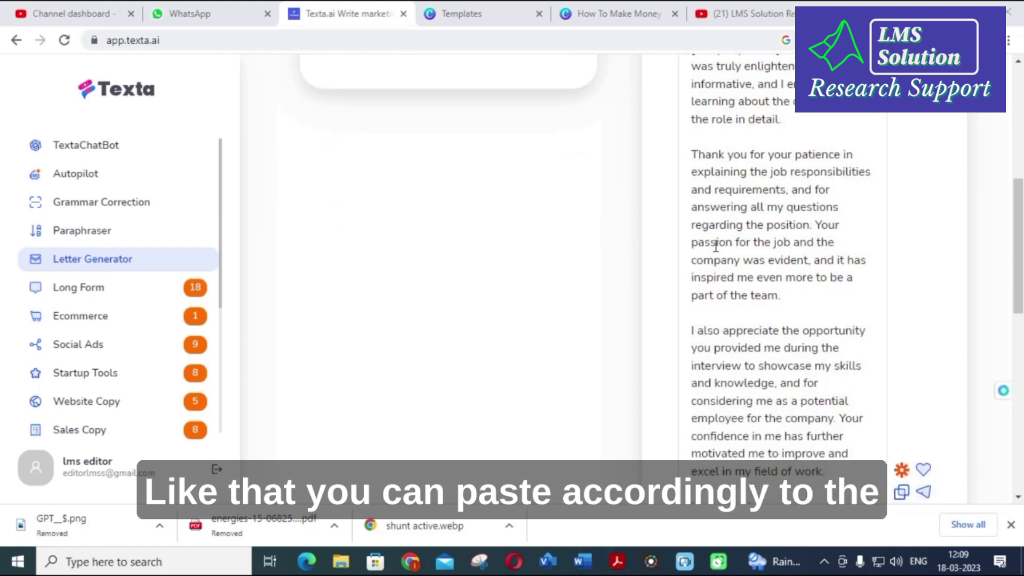
scroll(715, 245, "down", 5)
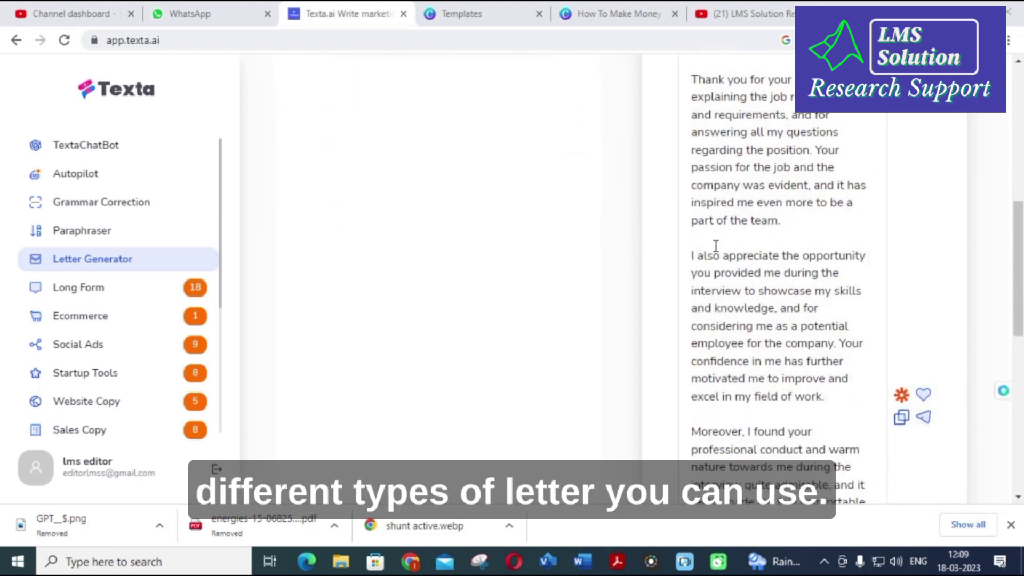
scroll(715, 246, "up", 3)
scroll(715, 246, "up", 8)
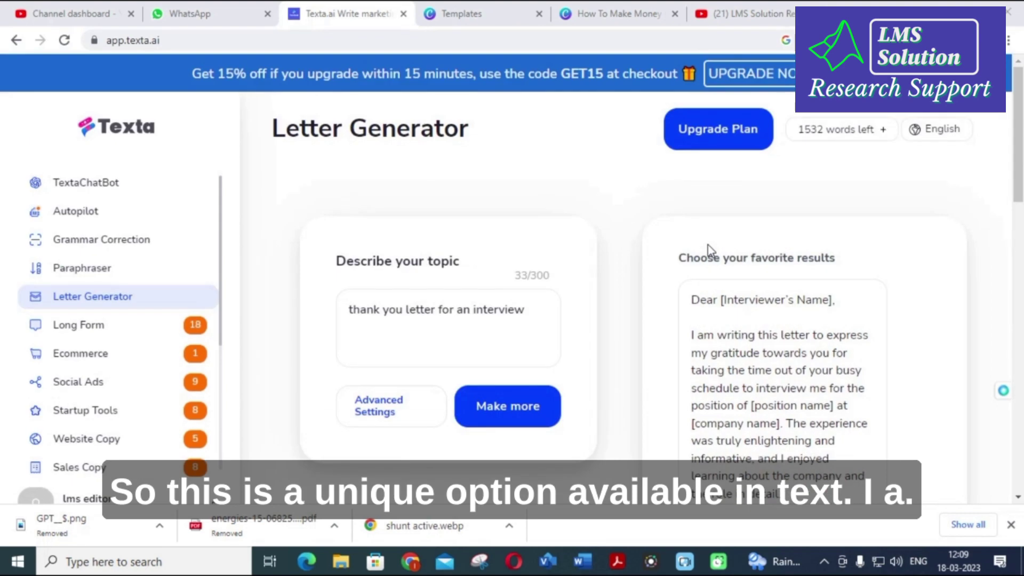
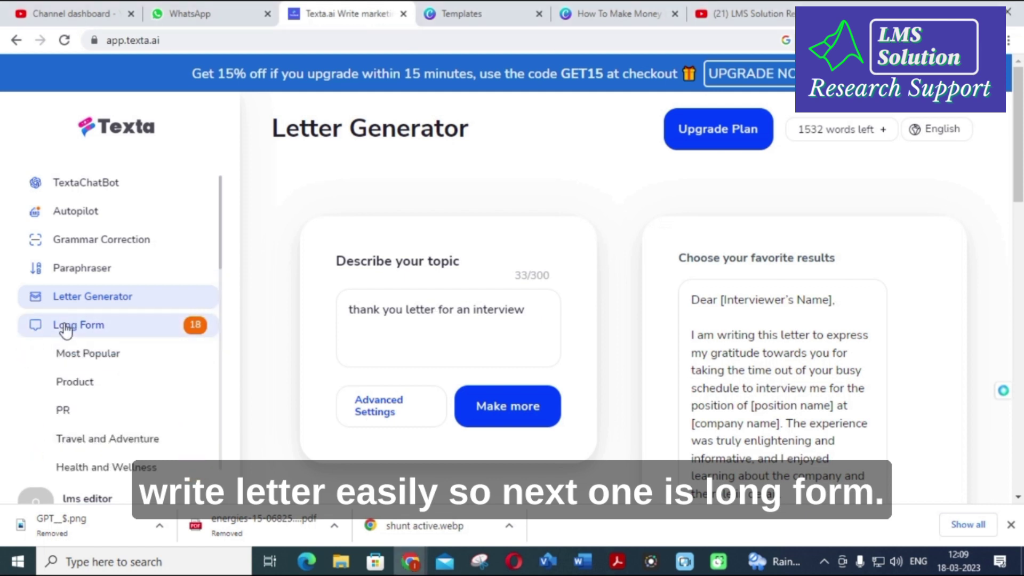
Step: Open the Most Popular collection of writing tools in the Long Form category
scroll(134, 309, "down", 2)
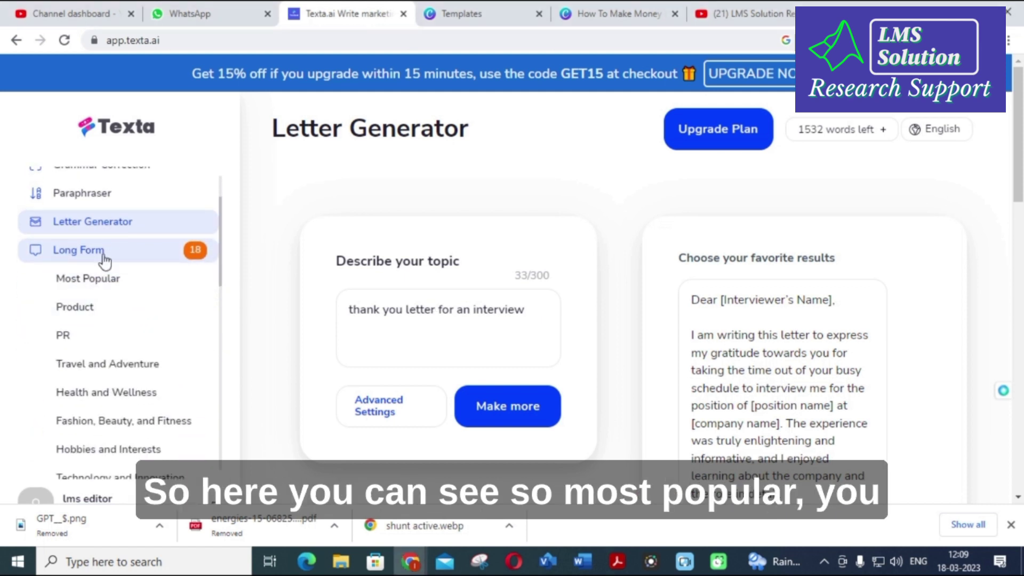
scroll(138, 271, "down", 2)
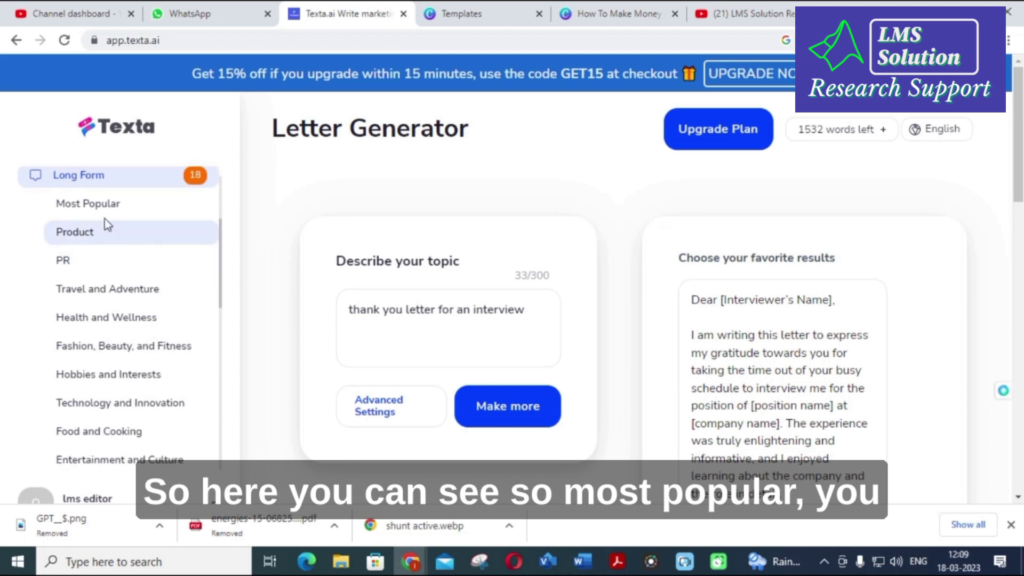
left_click(108, 206)
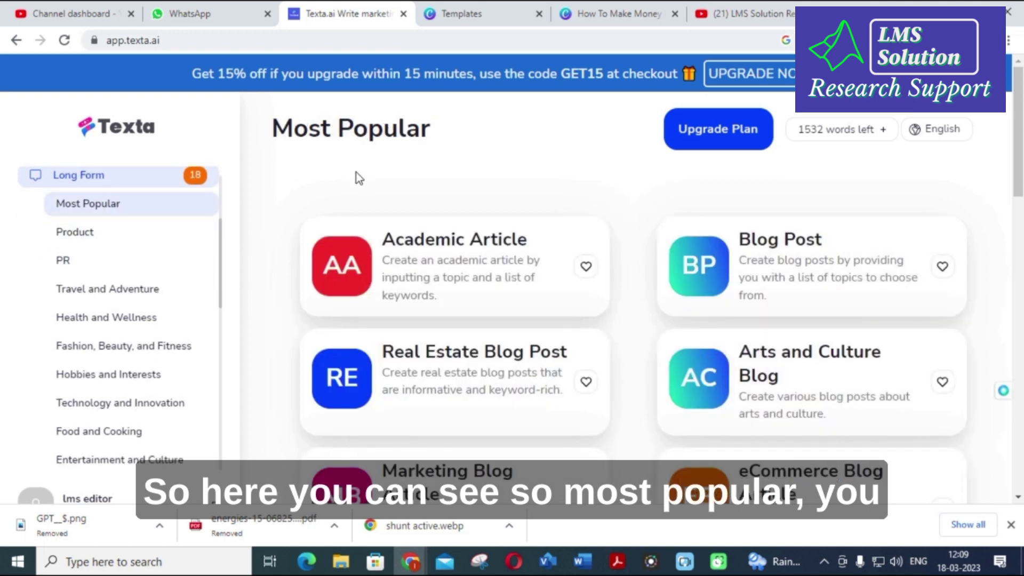
Step: Examine the full range of Most Popular long-form templates, from Academic Article down to Headline Generation
scroll(439, 172, "down", 2)
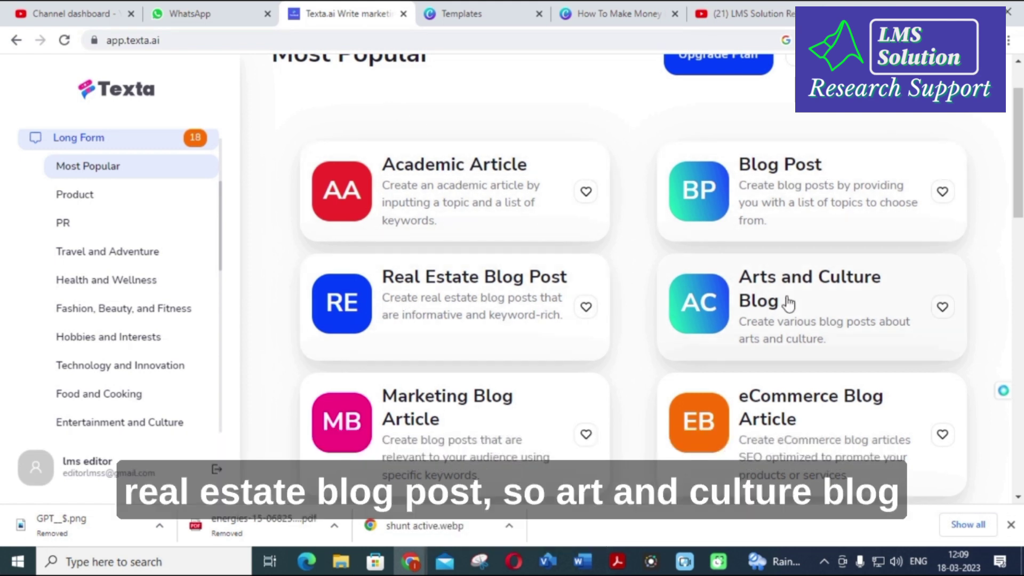
scroll(587, 320, "down", 3)
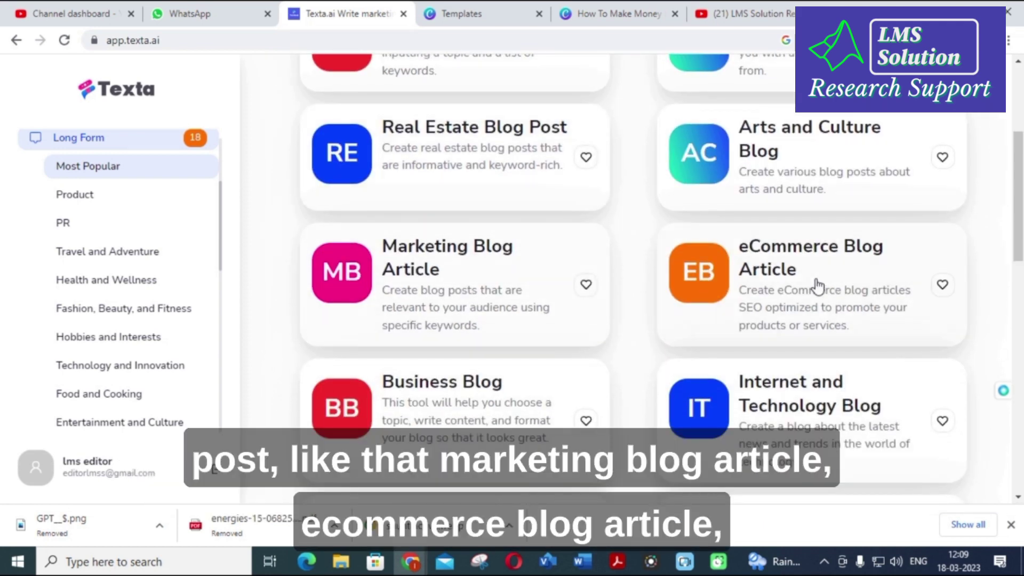
scroll(427, 403, "down", 2)
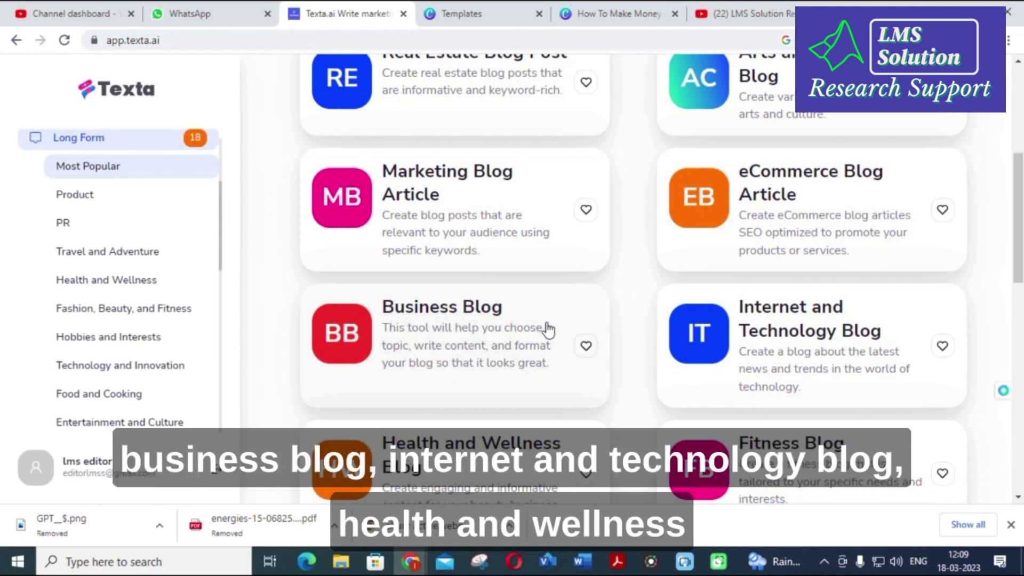
scroll(389, 442, "down", 2)
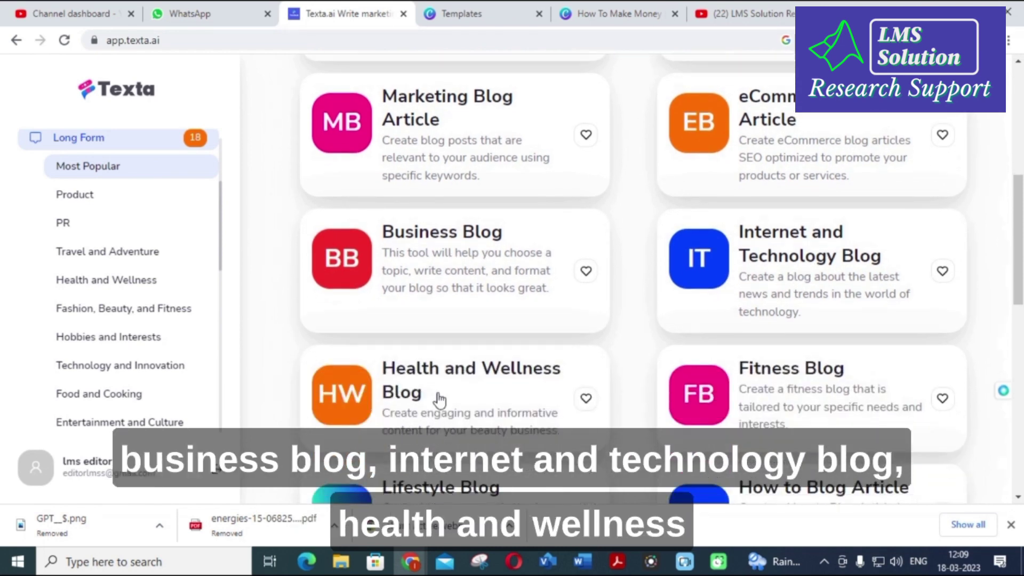
scroll(832, 370, "down", 2)
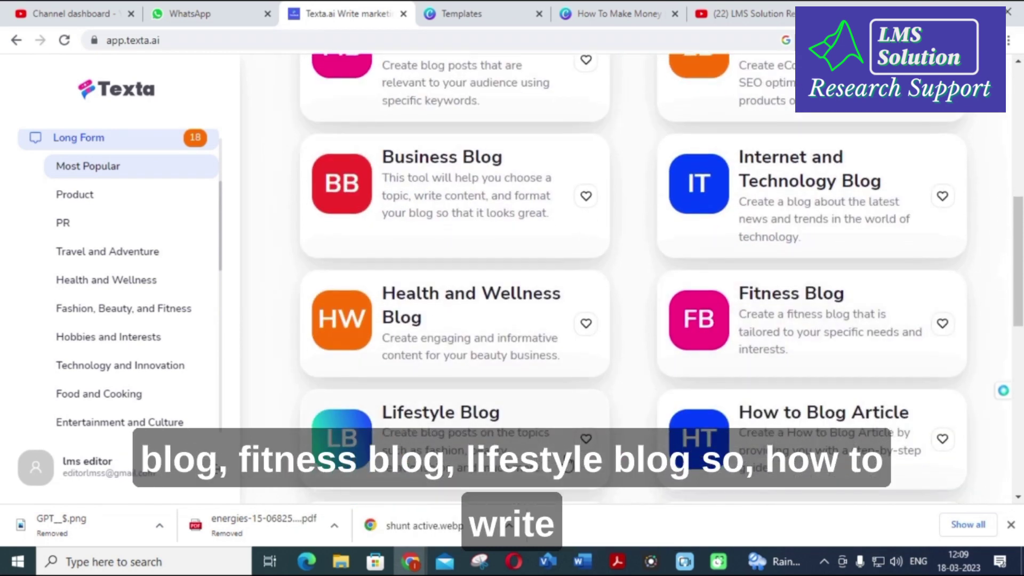
scroll(773, 424, "down", 5)
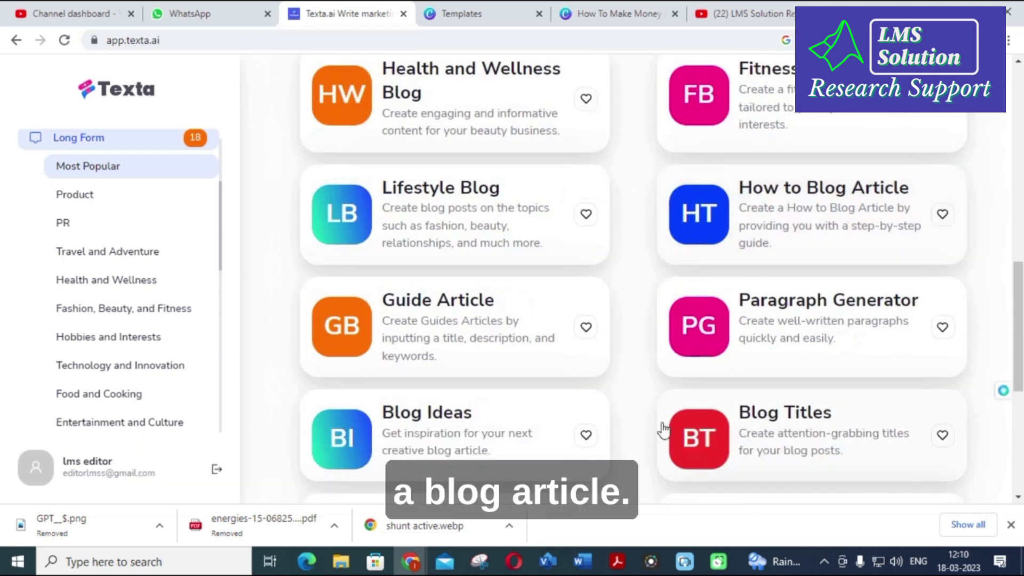
scroll(637, 299, "down", 8)
scroll(637, 300, "down", 1)
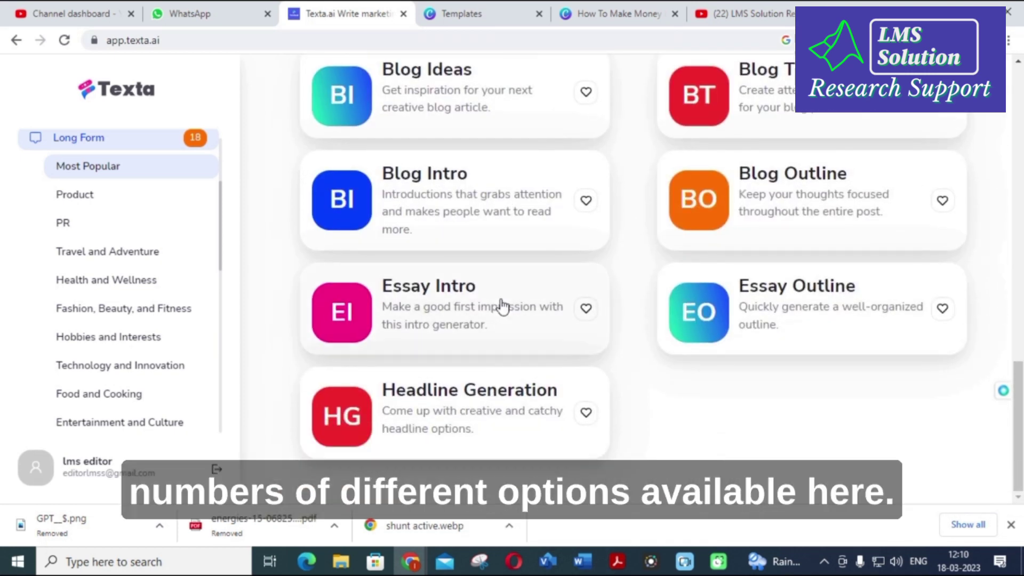
scroll(501, 307, "up", 20)
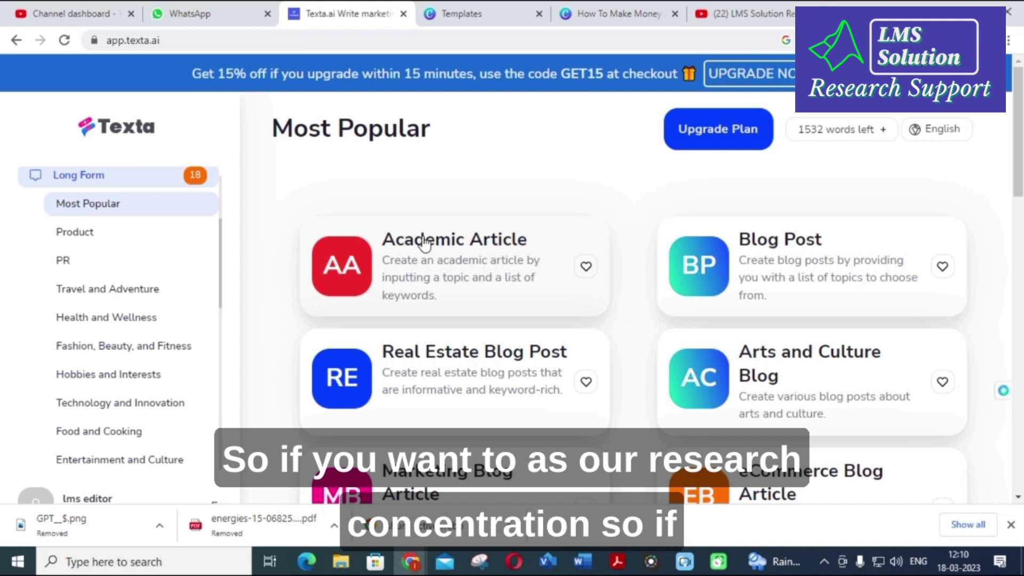
Step: Open the Academic Article tool and place the cursor in its blog post description
left_click(451, 251)
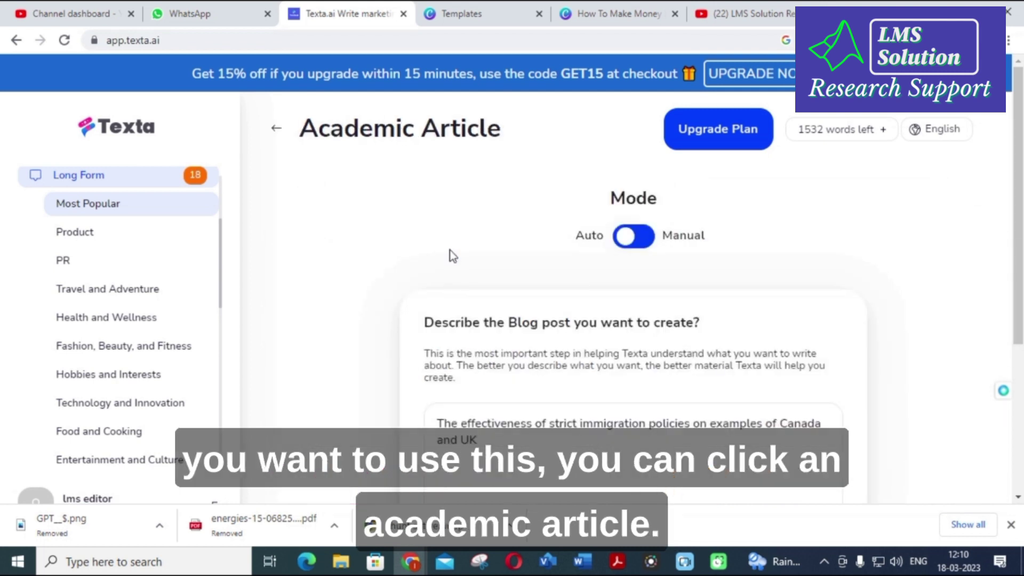
scroll(450, 251, "down", 3)
left_click(501, 277)
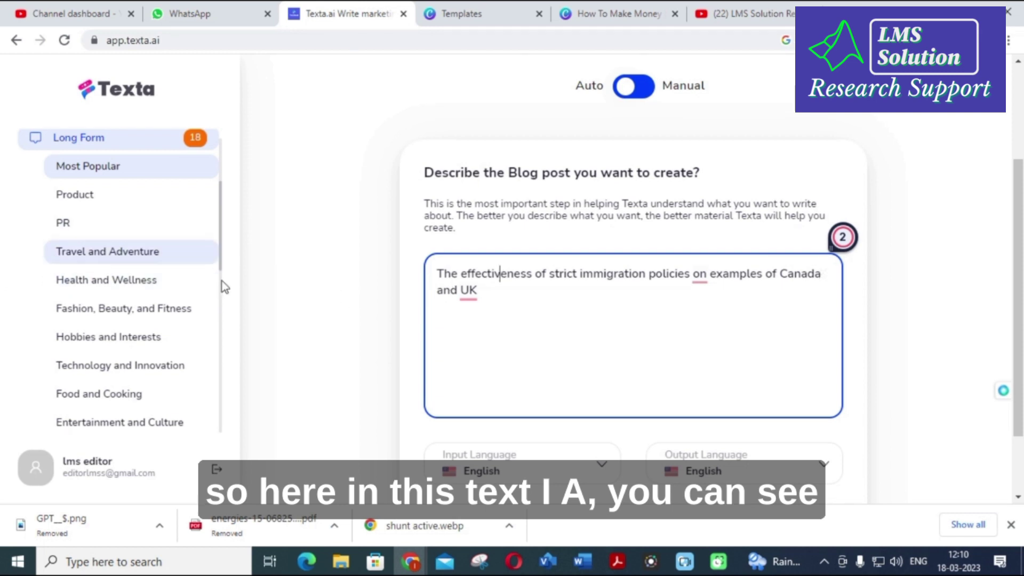
Step: Go back from the article tool and look through the subcategories of the Long Form category
left_click(17, 42)
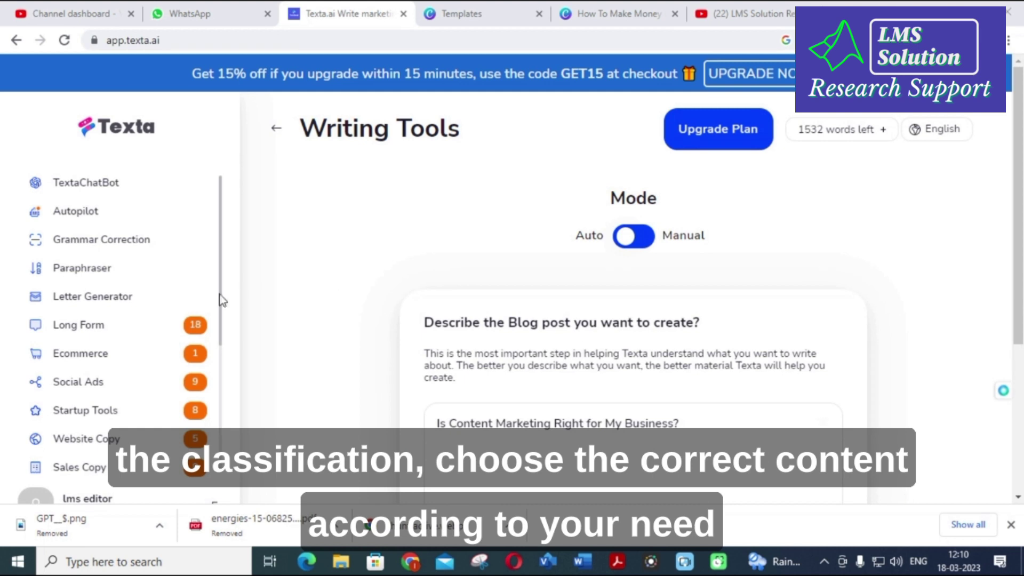
scroll(101, 320, "down", 2)
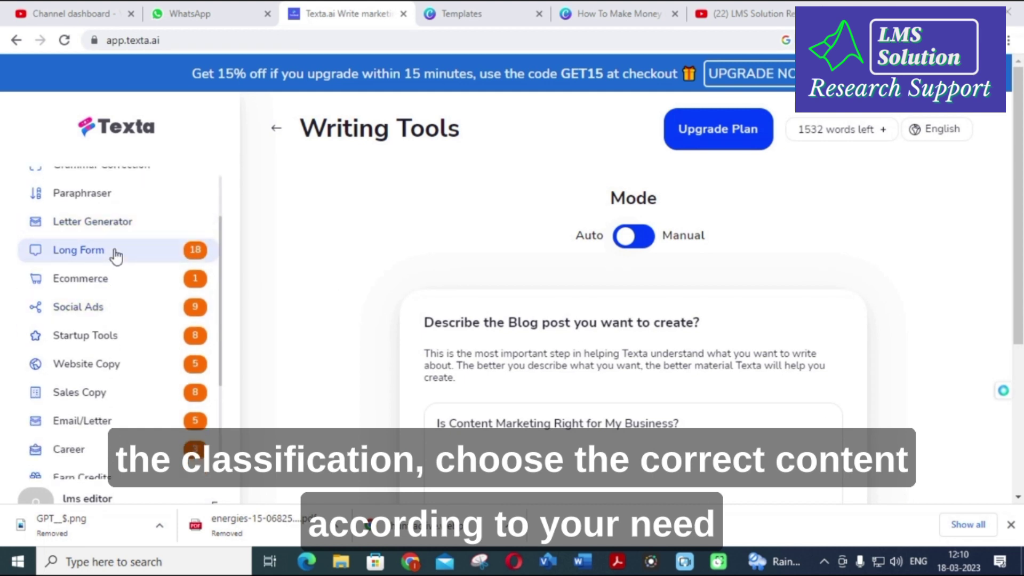
left_click(114, 255)
scroll(107, 320, "down", 10)
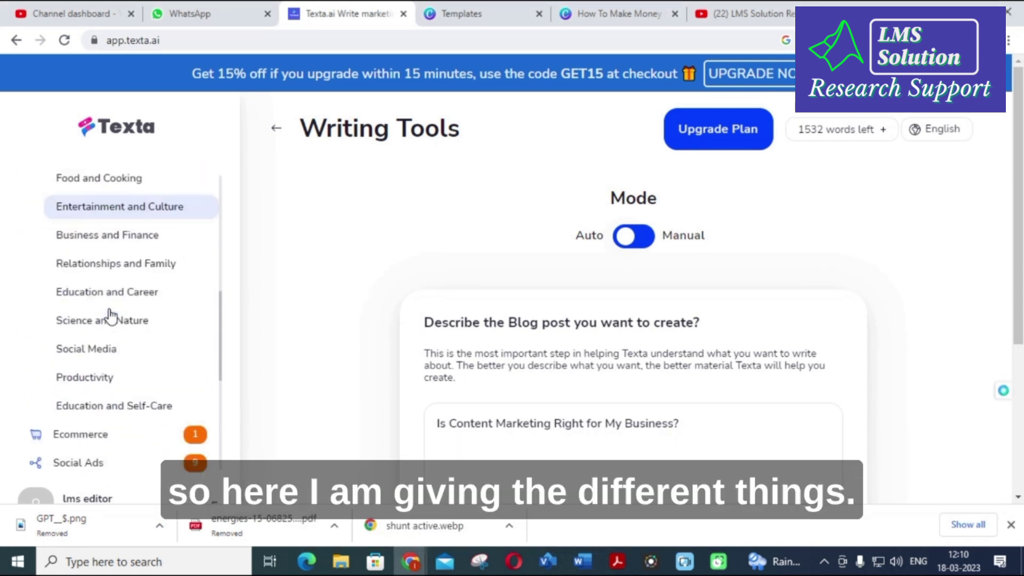
Step: Open the Ecommerce category and look through the tools offered under Social Ads
left_click(134, 238)
scroll(130, 235, "down", 3)
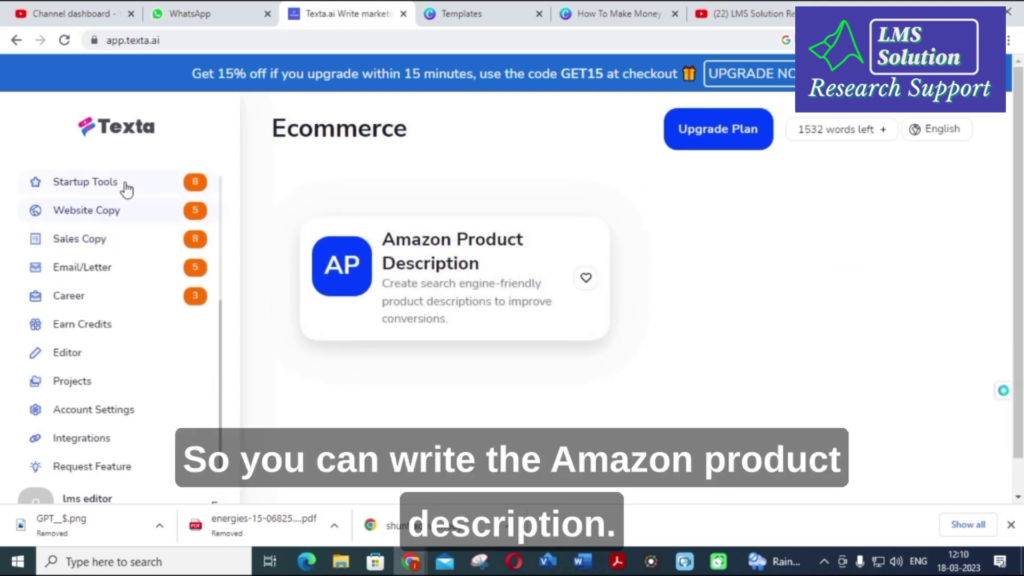
scroll(151, 240, "up", 2)
left_click(152, 241)
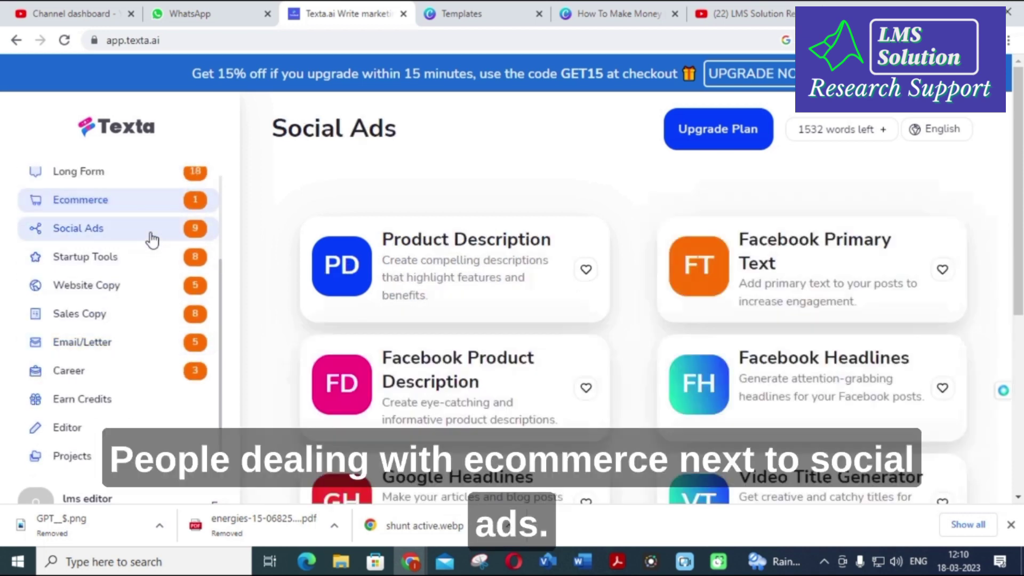
scroll(468, 209, "down", 3)
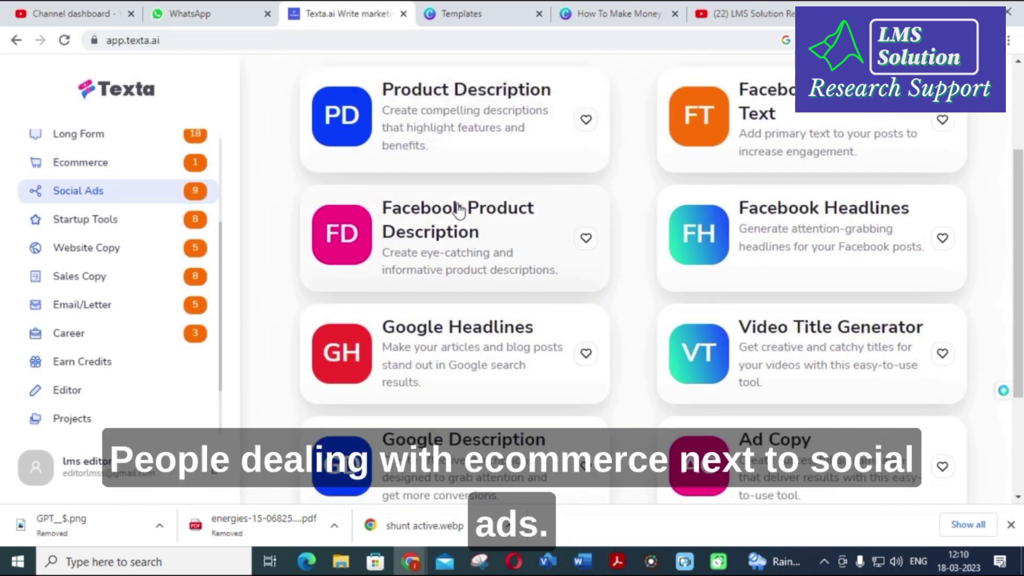
scroll(458, 214, "down", 3)
scroll(456, 214, "up", 3)
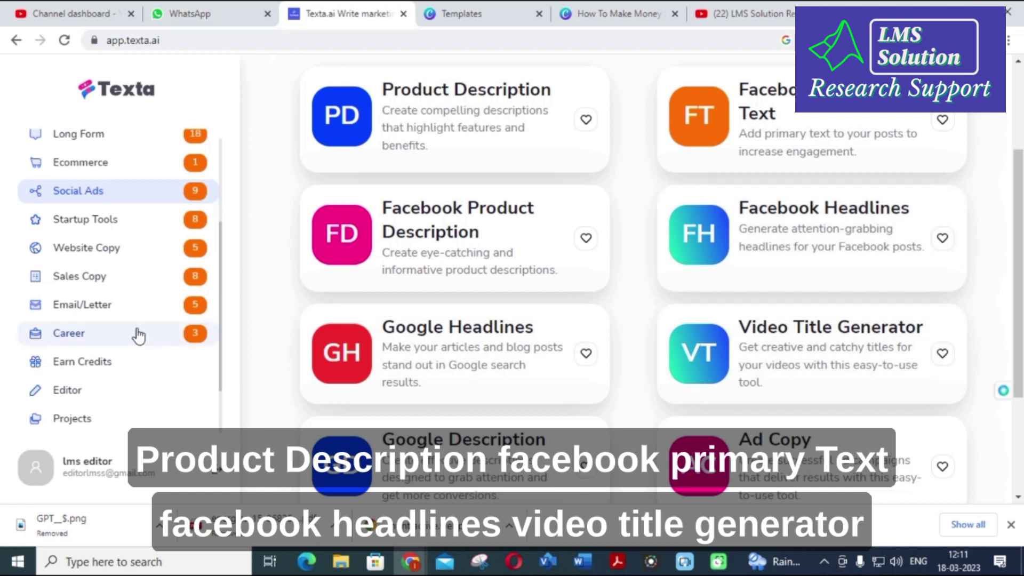
Step: Look over the Startup Tools category and open its Slogan Generator tool
left_click(97, 221)
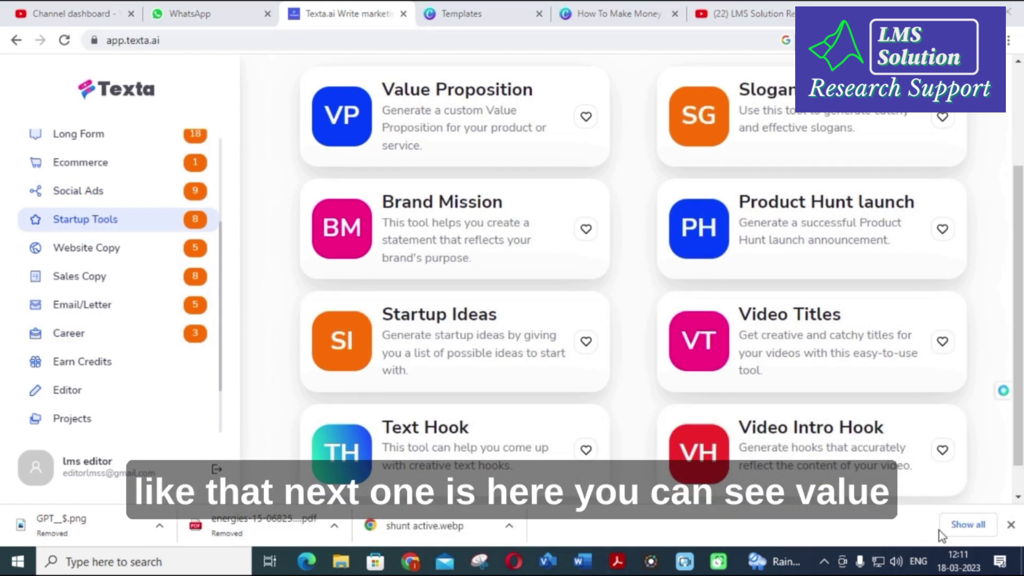
scroll(645, 213, "up", 3)
scroll(499, 245, "down", 1)
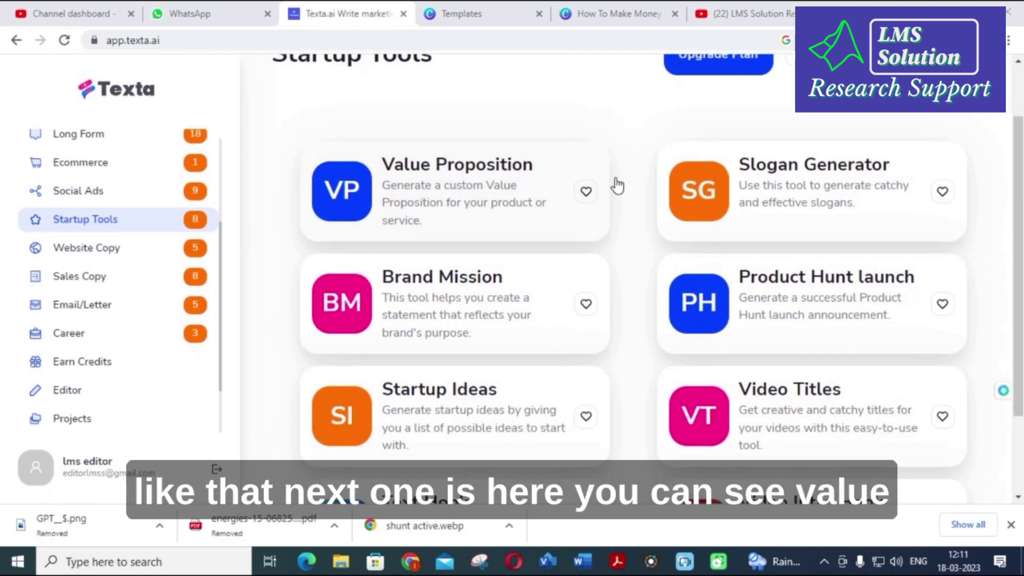
left_click(806, 179)
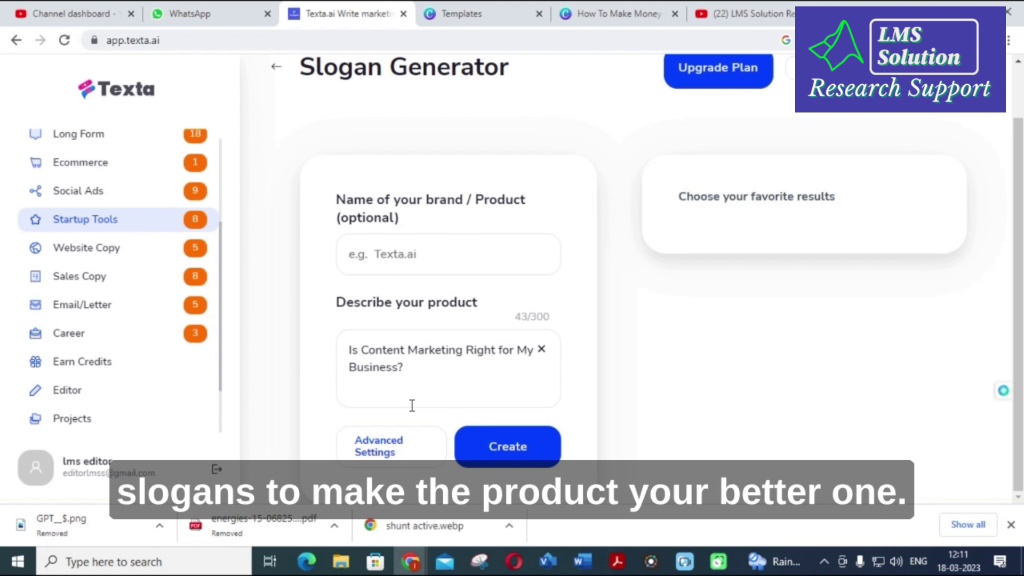
Step: Examine the templates in the Website Copy category and the full list in the Sales Copy category
left_click(109, 253)
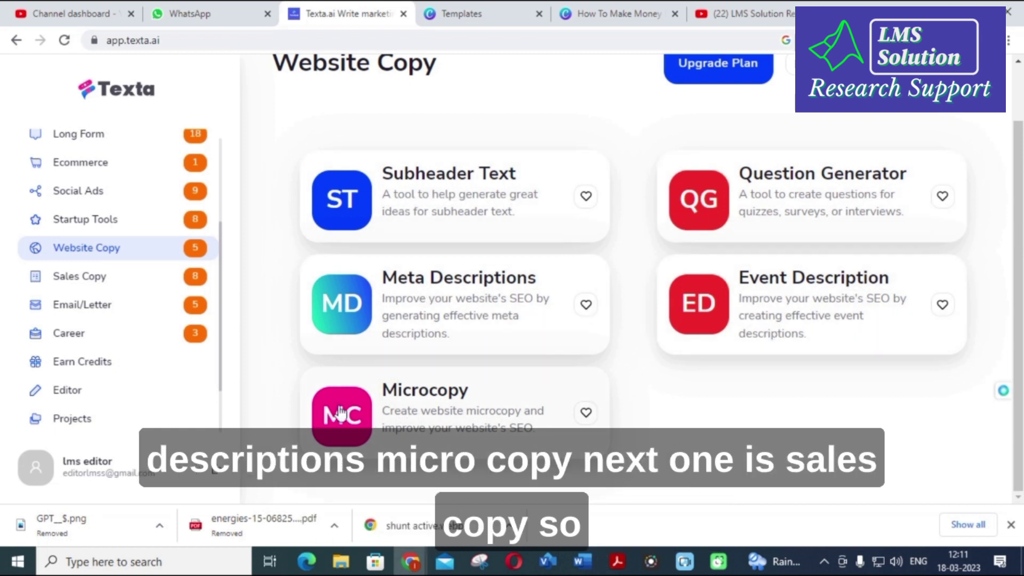
left_click(130, 279)
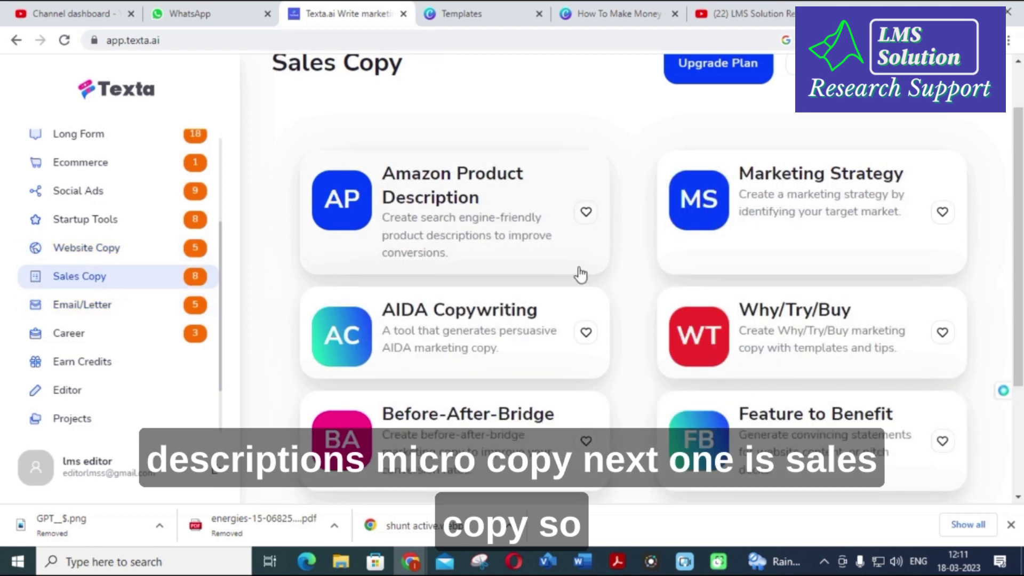
scroll(541, 237, "down", 2)
scroll(536, 234, "up", 2)
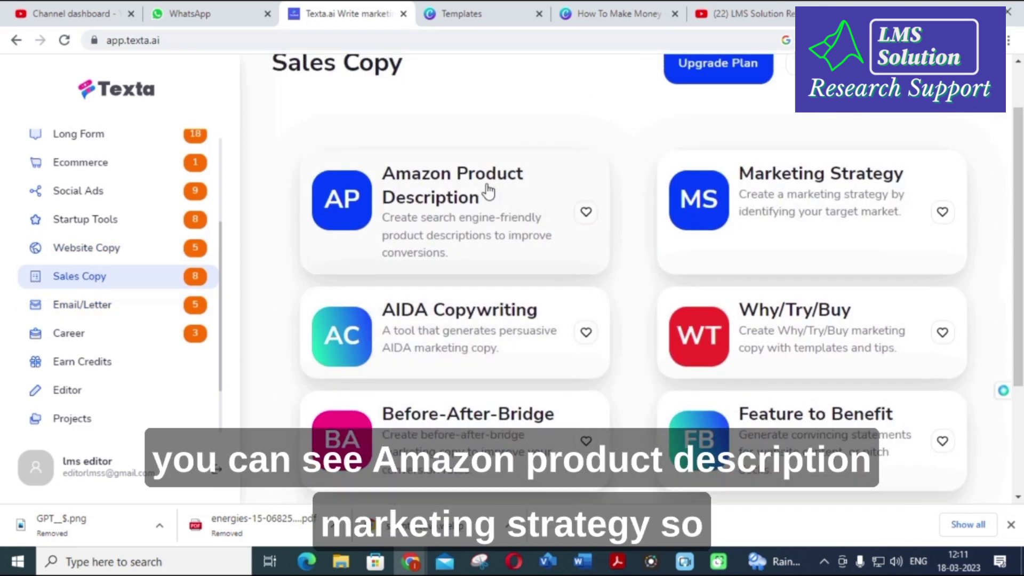
scroll(811, 208, "down", 5)
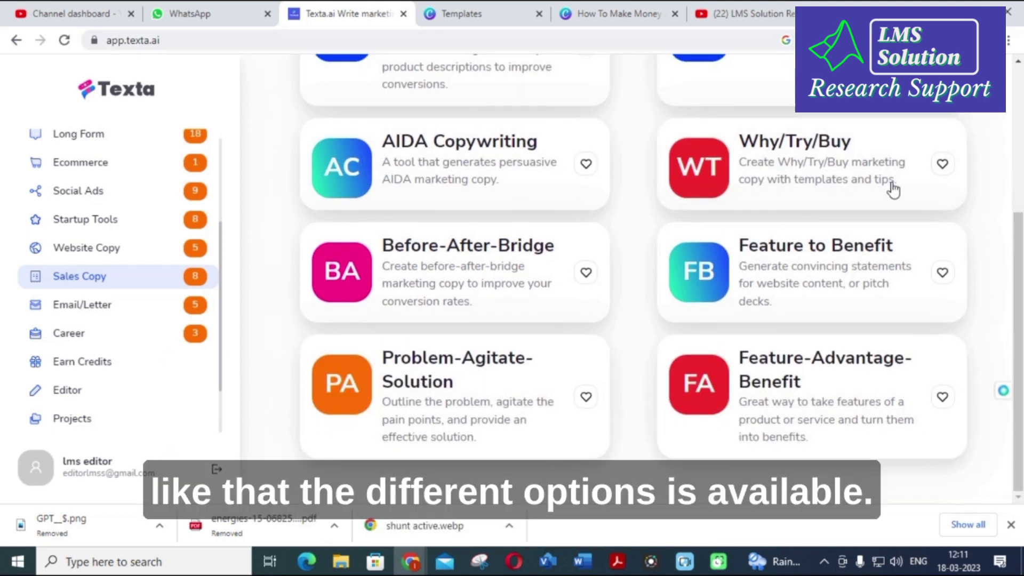
Step: Look over the templates in the Email/Letter category and the Career category
left_click(96, 310)
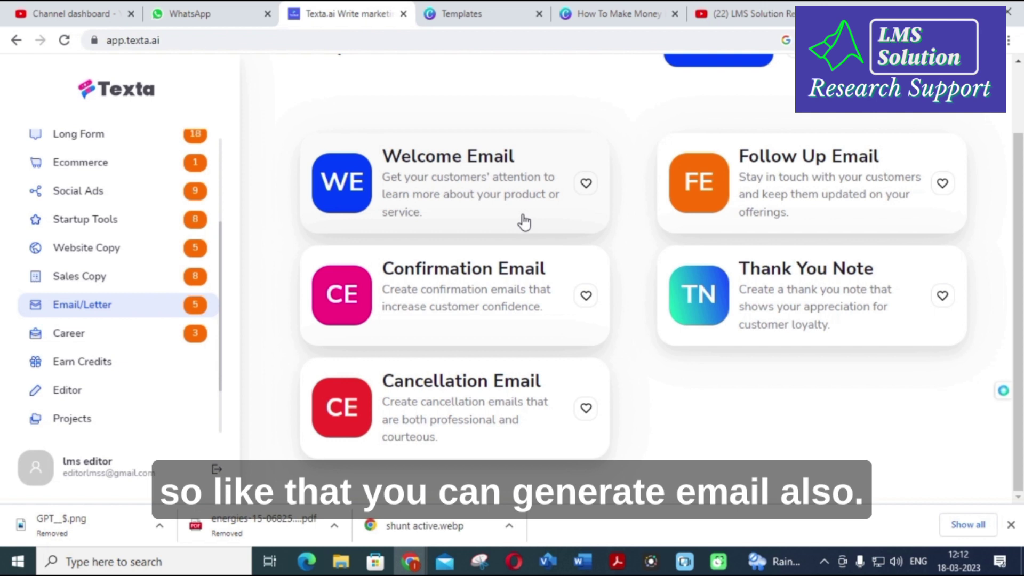
left_click(149, 342)
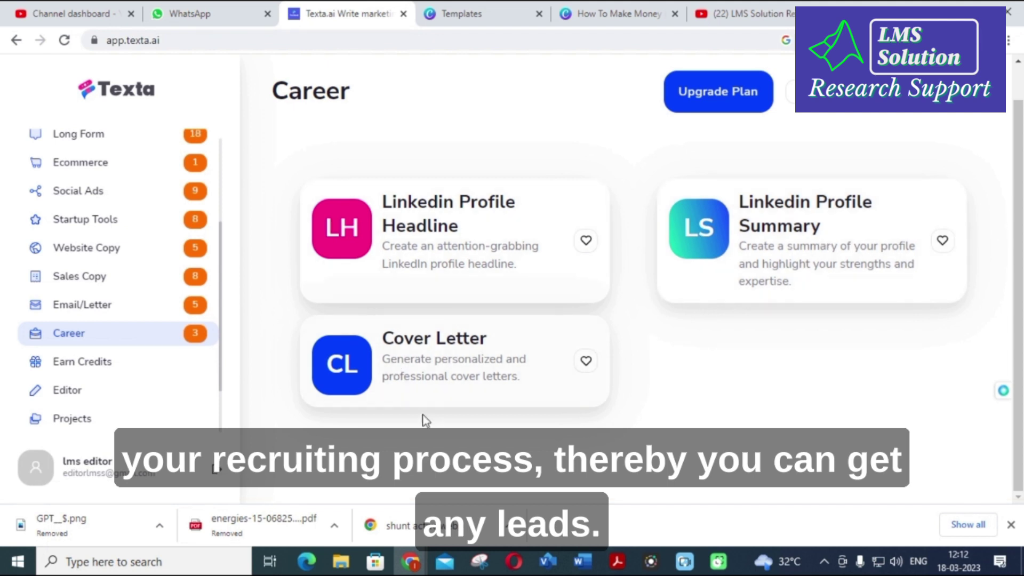
scroll(109, 247, "up", 3)
scroll(128, 240, "up", 1)
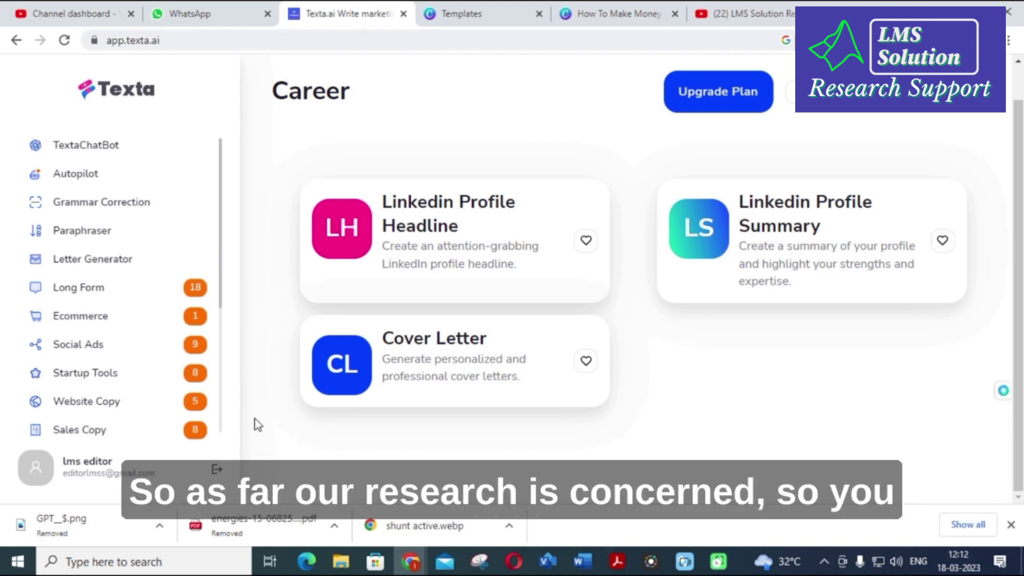
Step: Open the Academic Article tool again from Long Form's Most Popular collection and place the cursor in its filled-in description
left_click(118, 290)
scroll(112, 267, "down", 1)
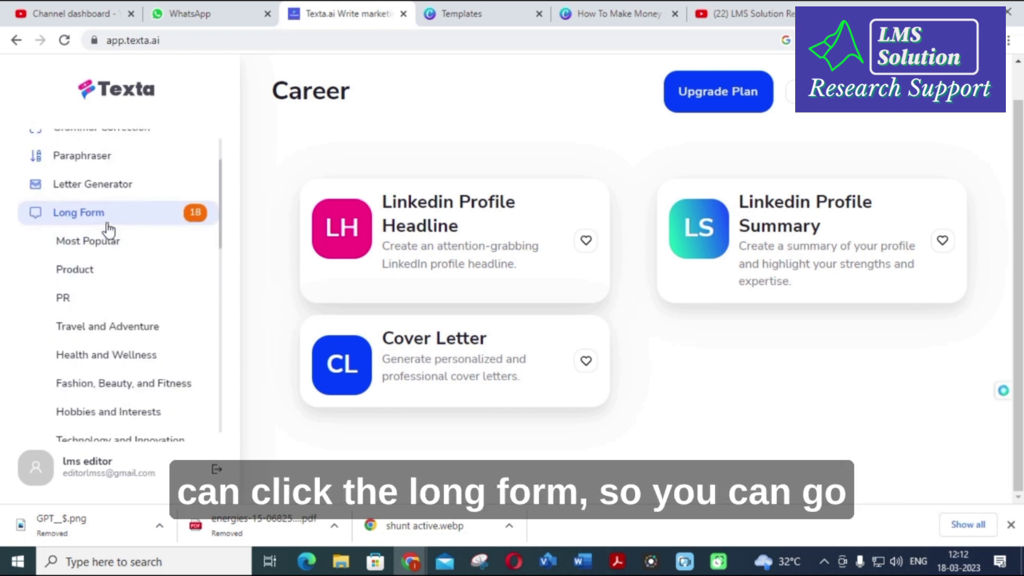
left_click(96, 240)
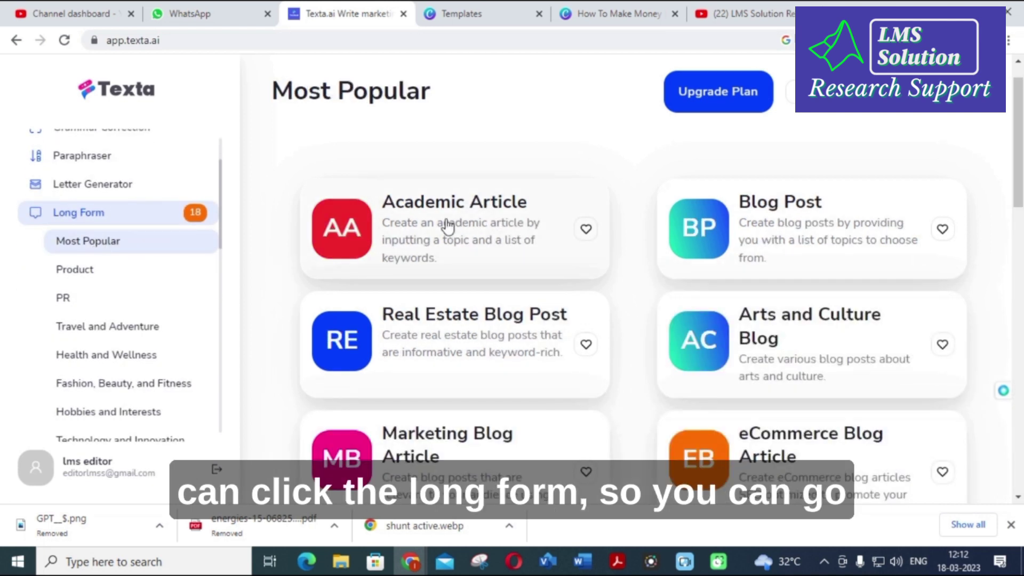
left_click(450, 204)
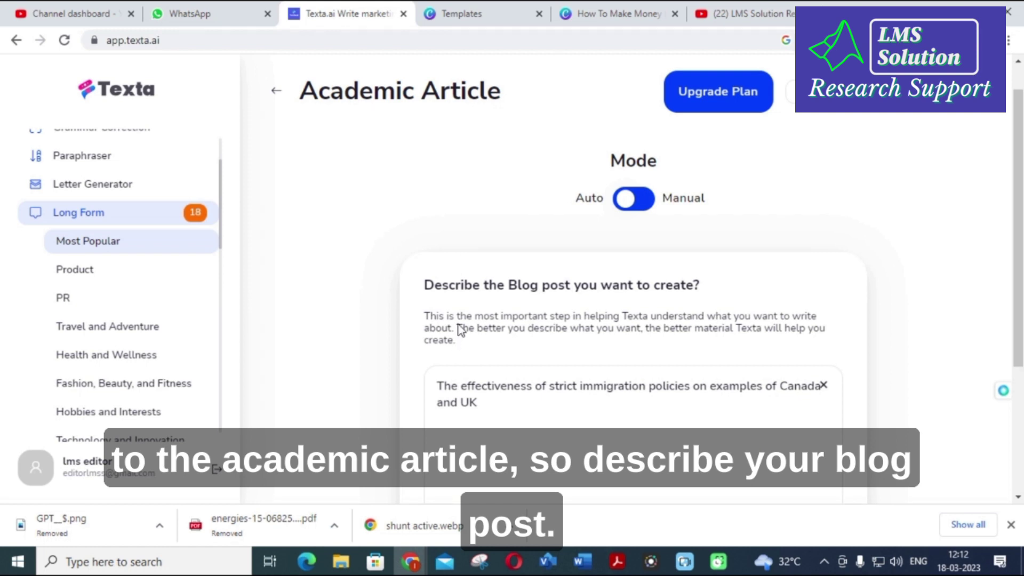
scroll(459, 328, "down", 1)
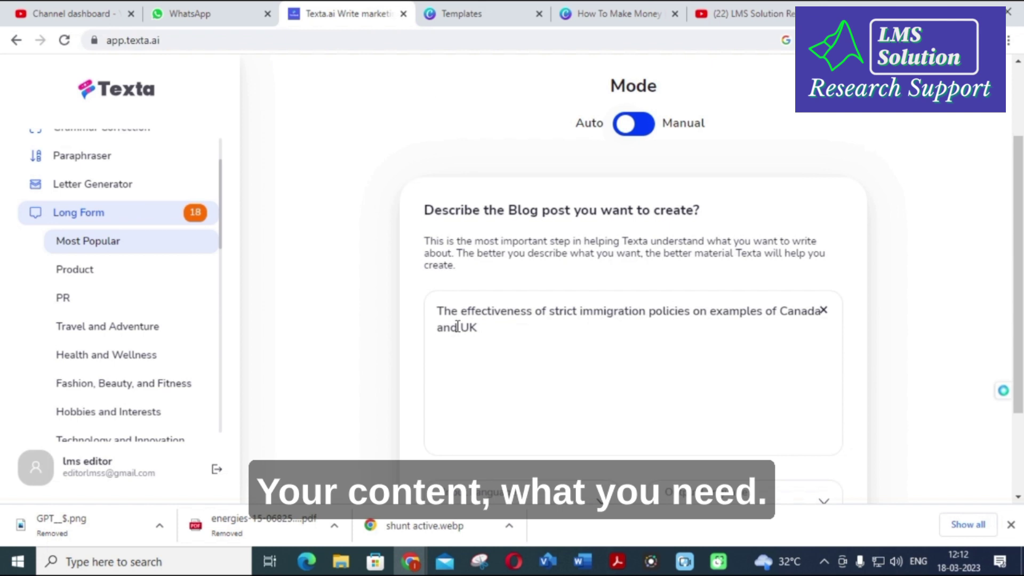
left_click(458, 327)
scroll(457, 327, "down", 2)
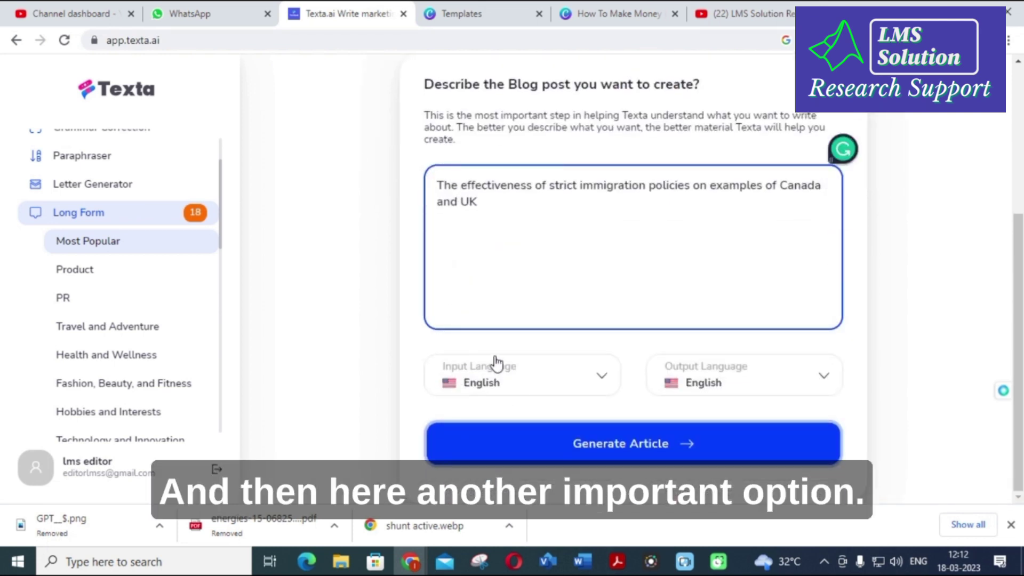
Step: Look through the full range of input languages offered for the academic article
left_click(599, 377)
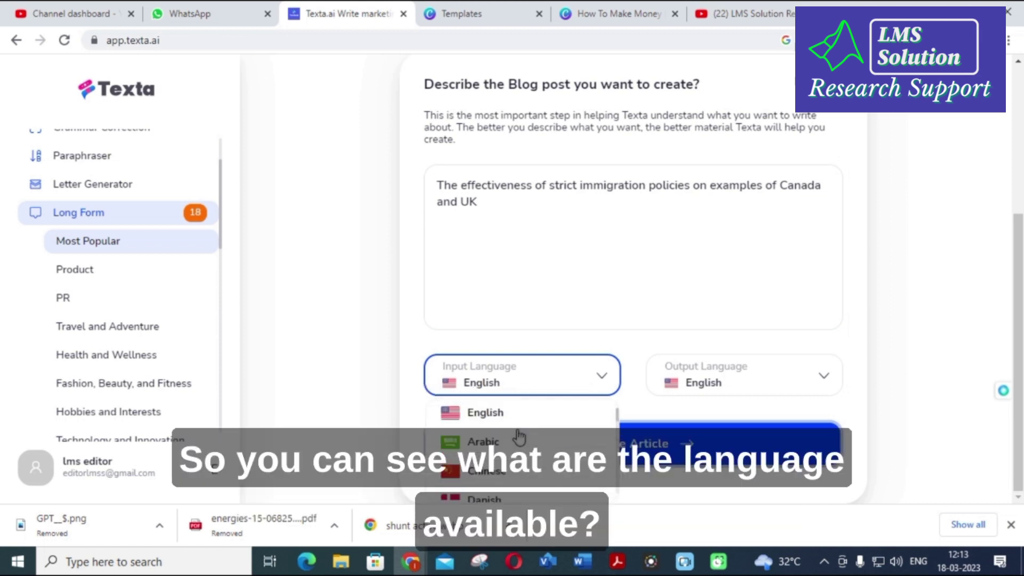
scroll(514, 424, "down", 3)
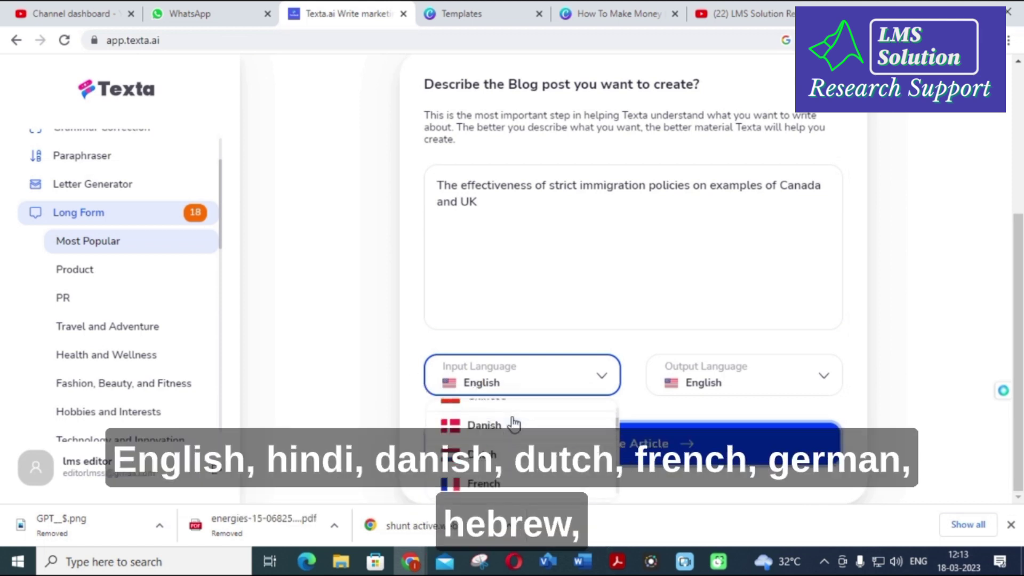
scroll(512, 437, "down", 3)
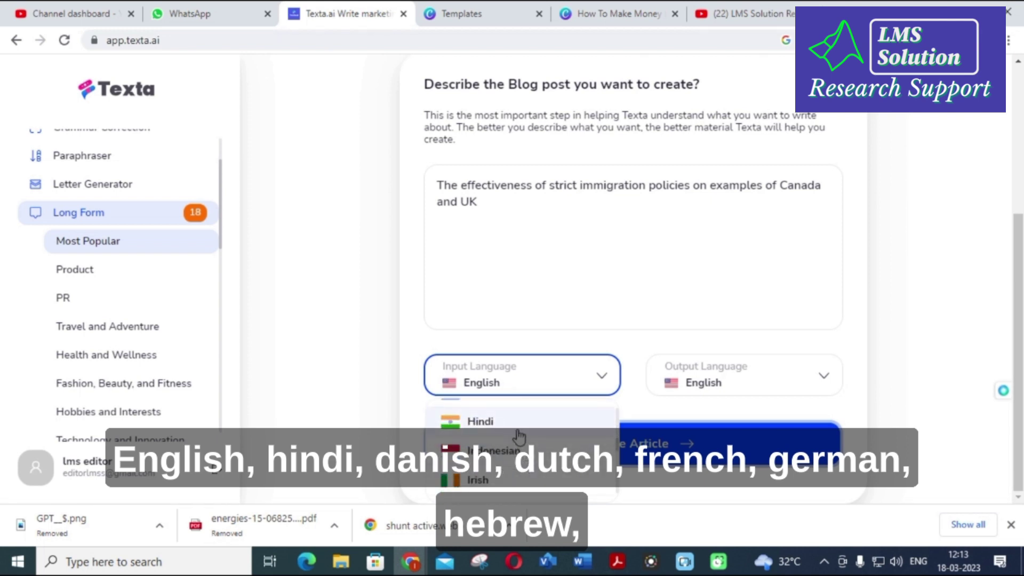
scroll(519, 435, "up", 2)
scroll(519, 434, "down", 2)
scroll(518, 440, "down", 4)
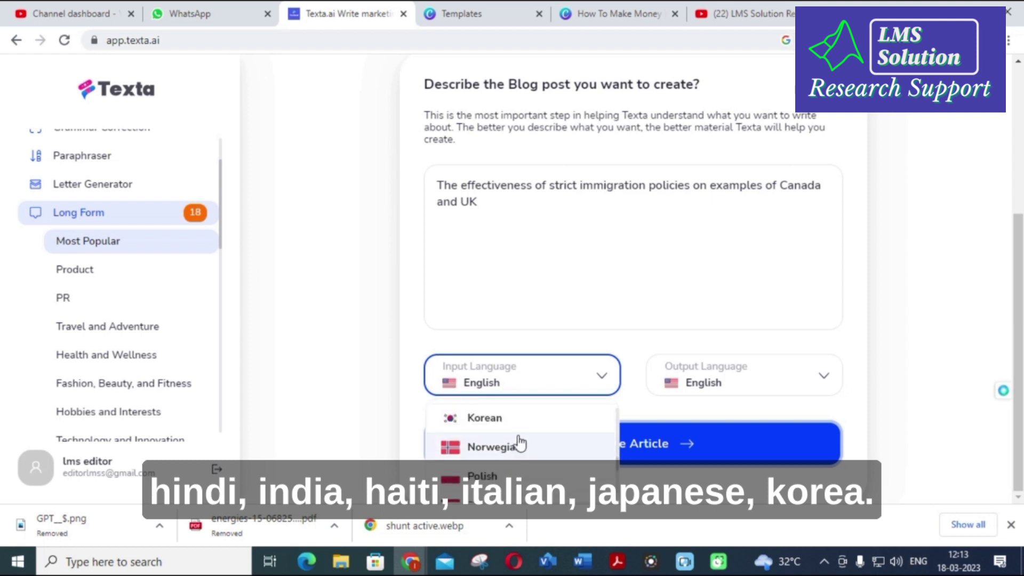
scroll(480, 440, "down", 2)
scroll(523, 427, "down", 3)
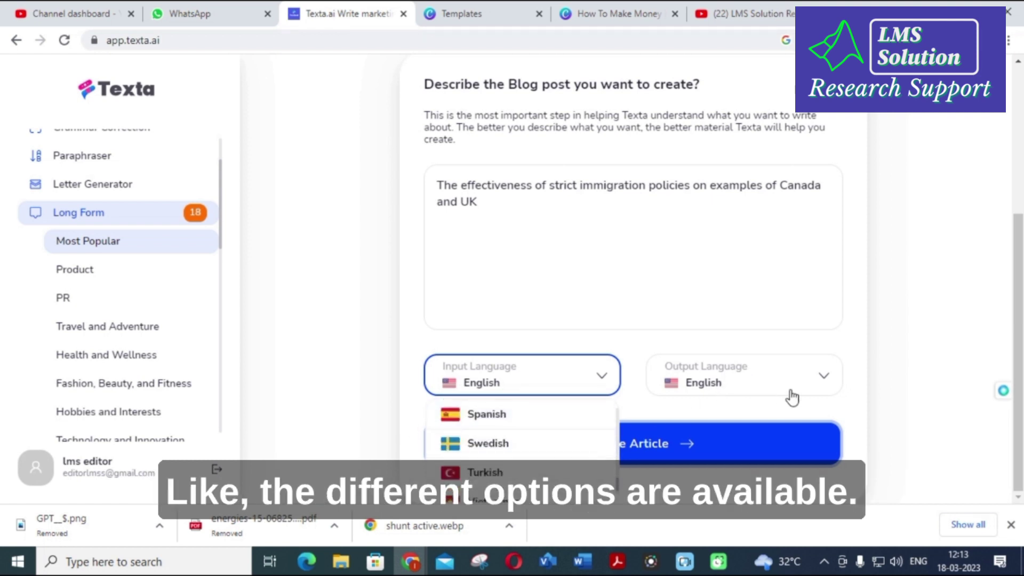
Step: Set the output language to Hindi and generate the article on strict immigration policies in Canada and the UK
left_click(775, 383)
scroll(753, 427, "down", 3)
scroll(731, 421, "up", 3)
left_click(704, 290)
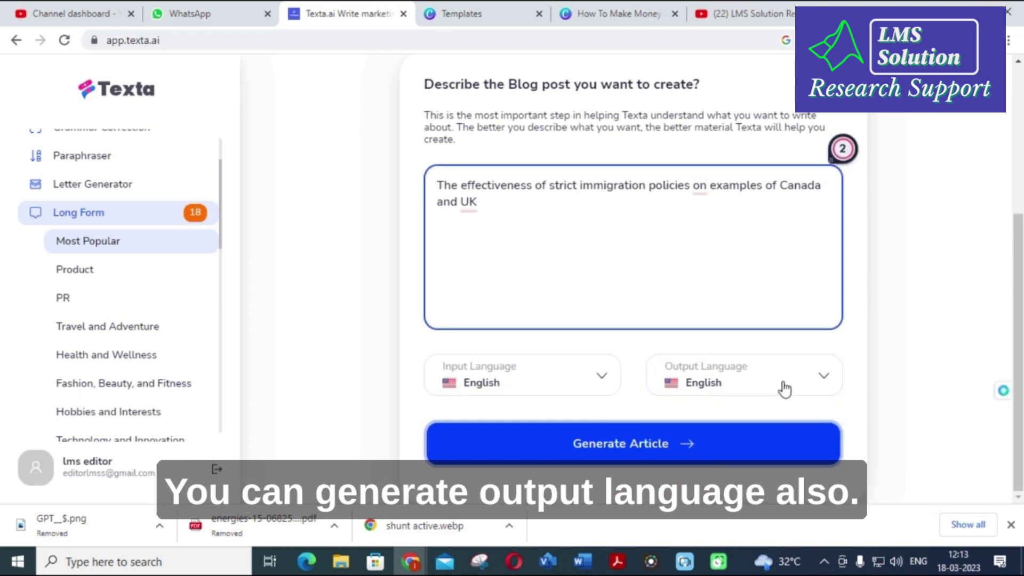
left_click(779, 392)
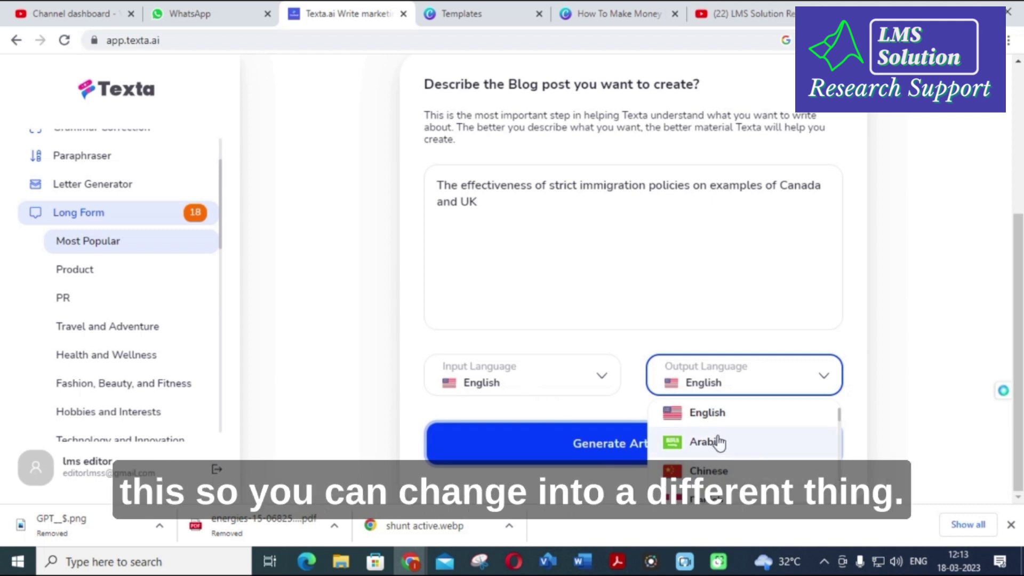
scroll(720, 465, "down", 2)
scroll(726, 467, "down", 3)
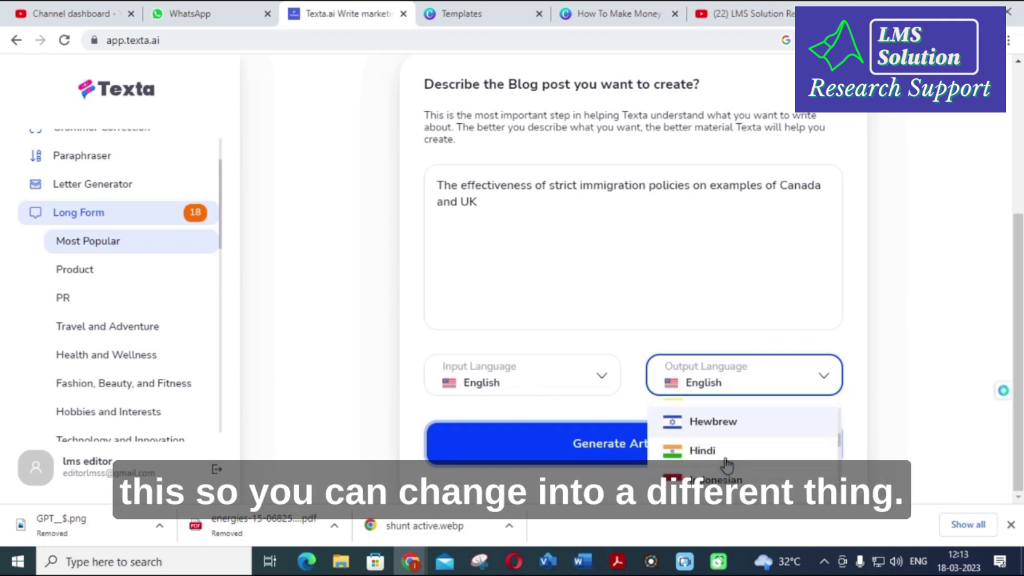
left_click(713, 425)
left_click(598, 441)
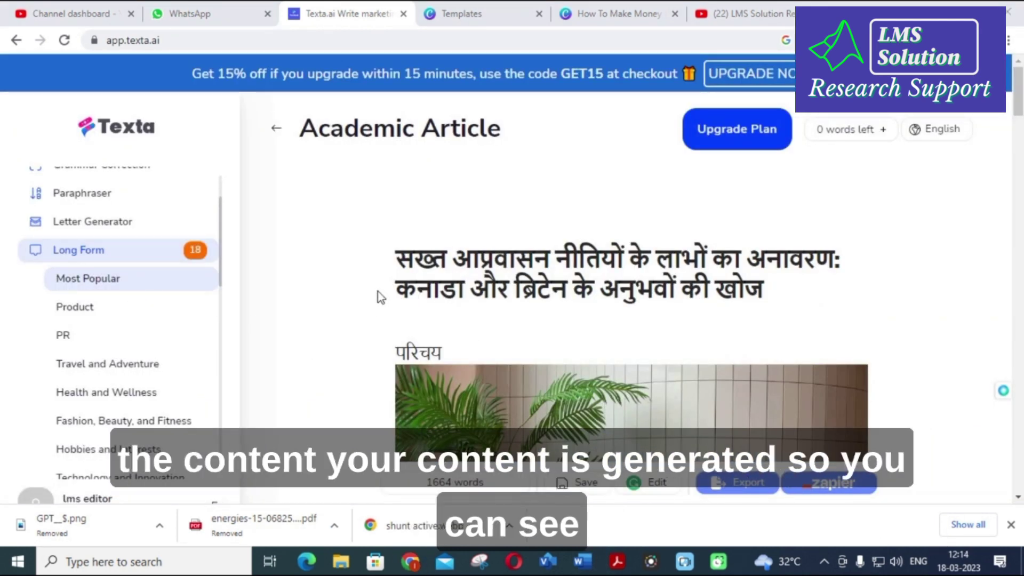
Step: Look through the generated Hindi article from its title down to the later sections and return to its beginning
scroll(380, 294, "down", 10)
scroll(380, 294, "down", 15)
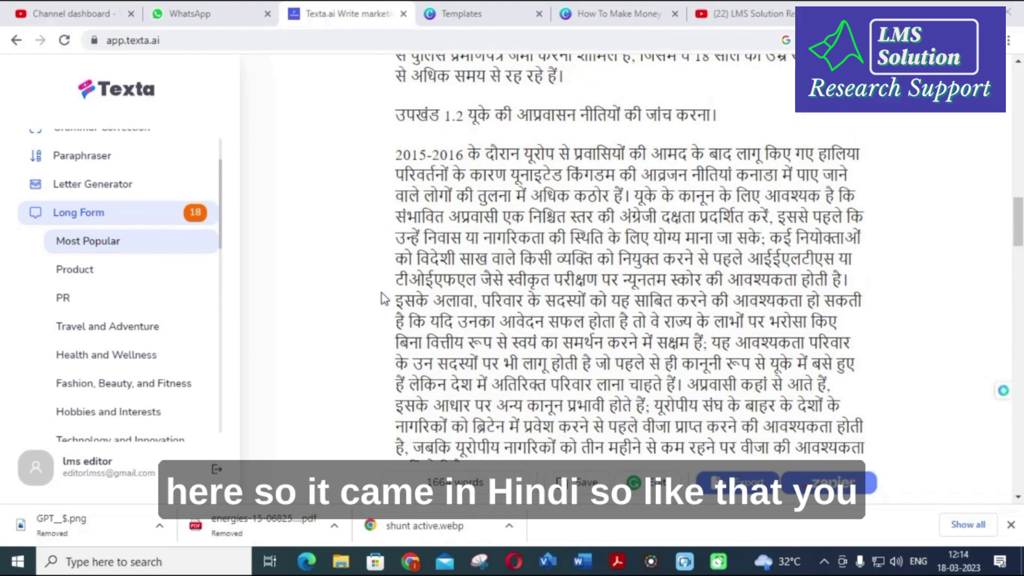
scroll(384, 298, "down", 15)
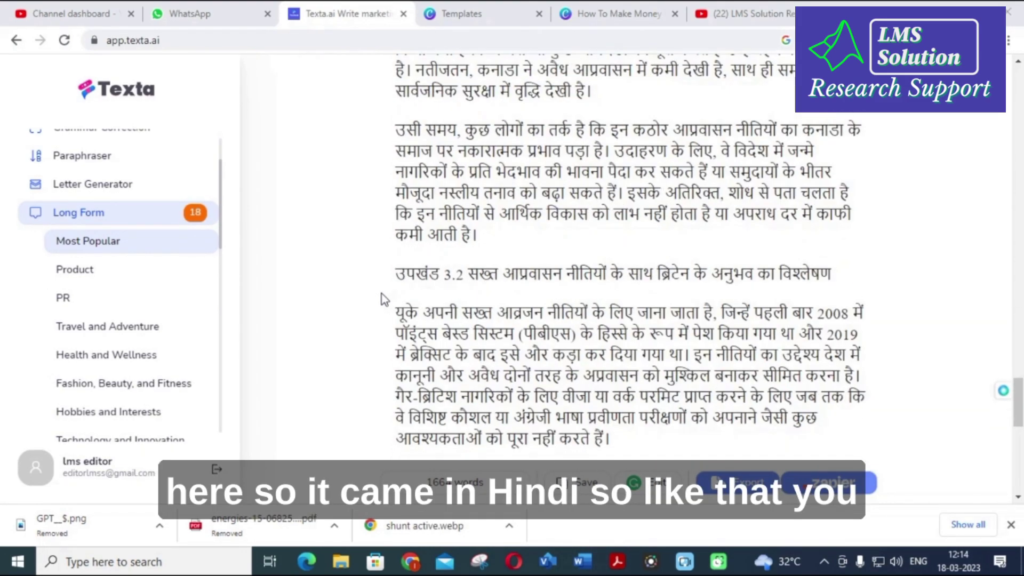
scroll(330, 320, "up", 20)
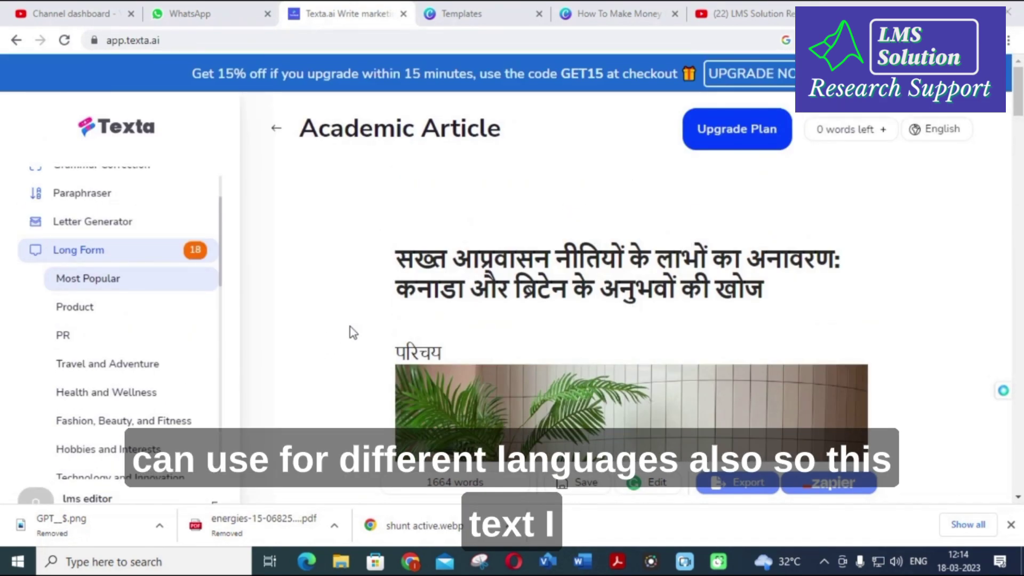
scroll(127, 310, "up", 1)
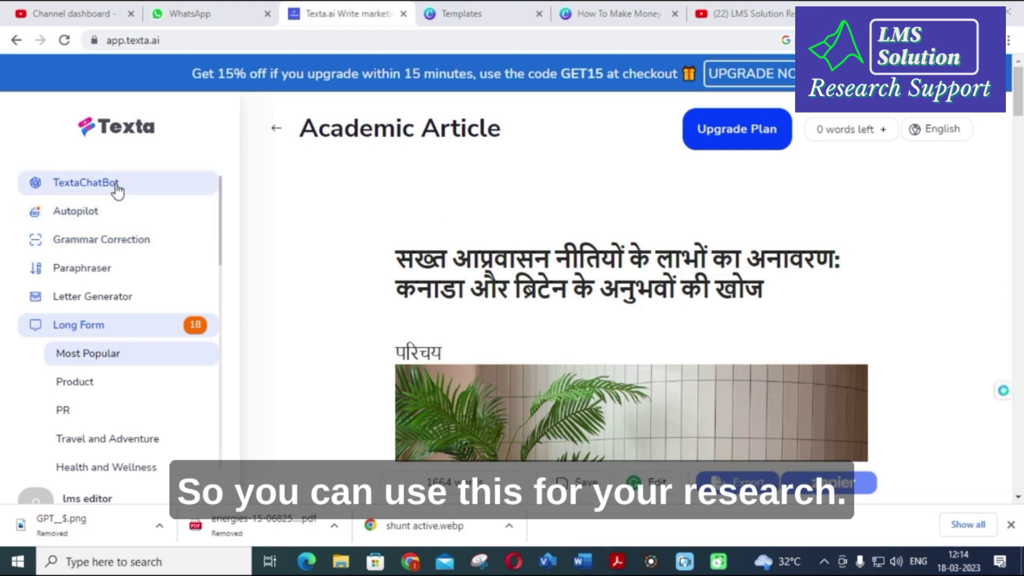
Step: Compare the prices, word allowances and features of the Starter, Pro MAX and Pro MAX Plus upgrade plans, and return to the Academic Article tool
left_click(718, 128)
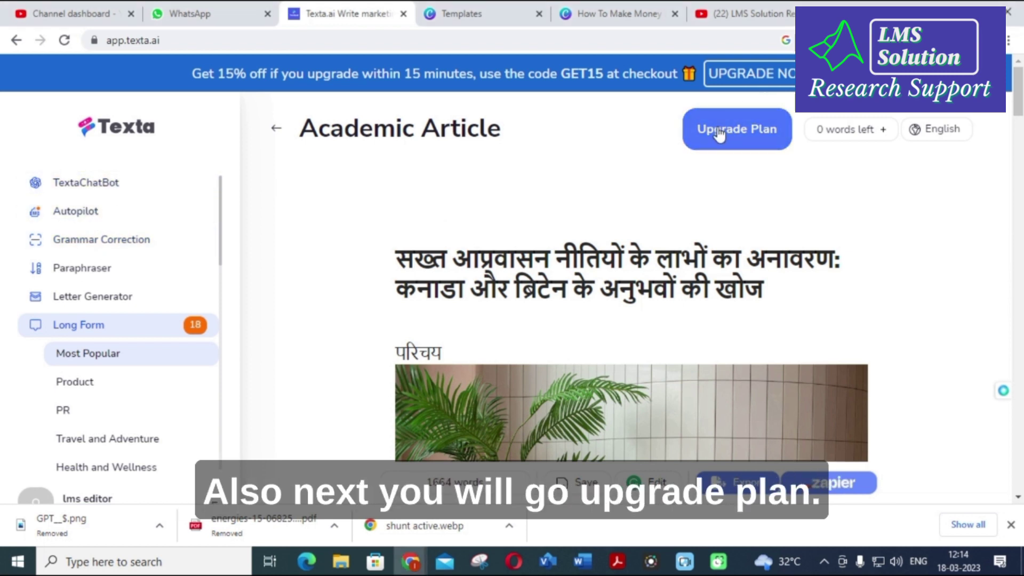
scroll(295, 273, "down", 3)
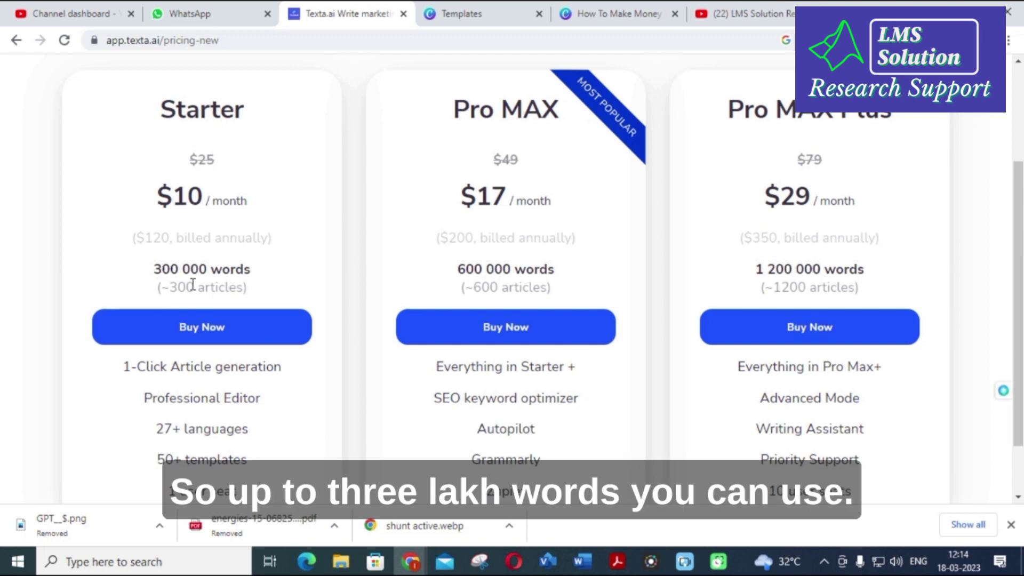
scroll(195, 283, "down", 1)
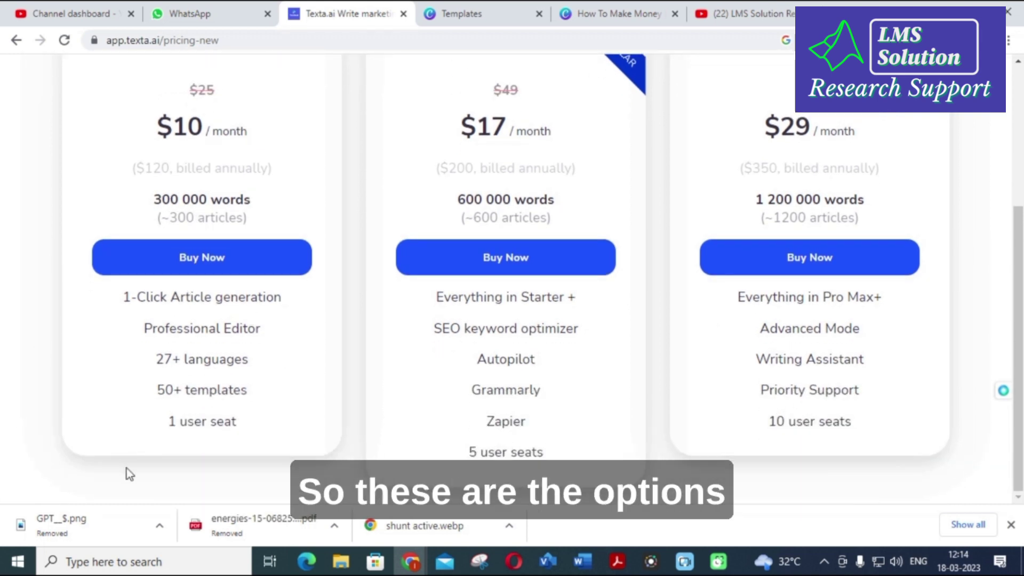
scroll(200, 380, "up", 3)
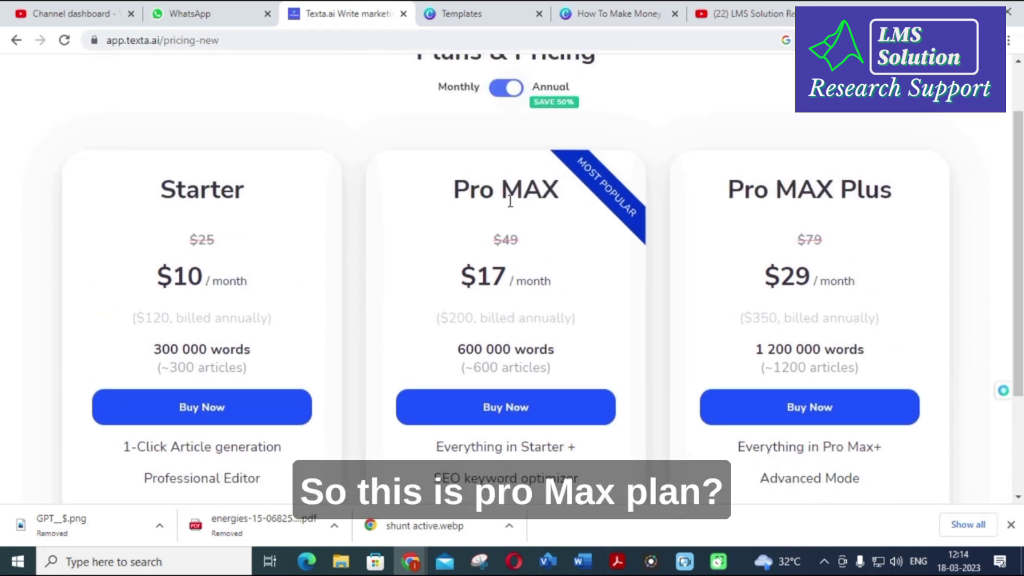
scroll(510, 201, "down", 1)
scroll(508, 238, "down", 1)
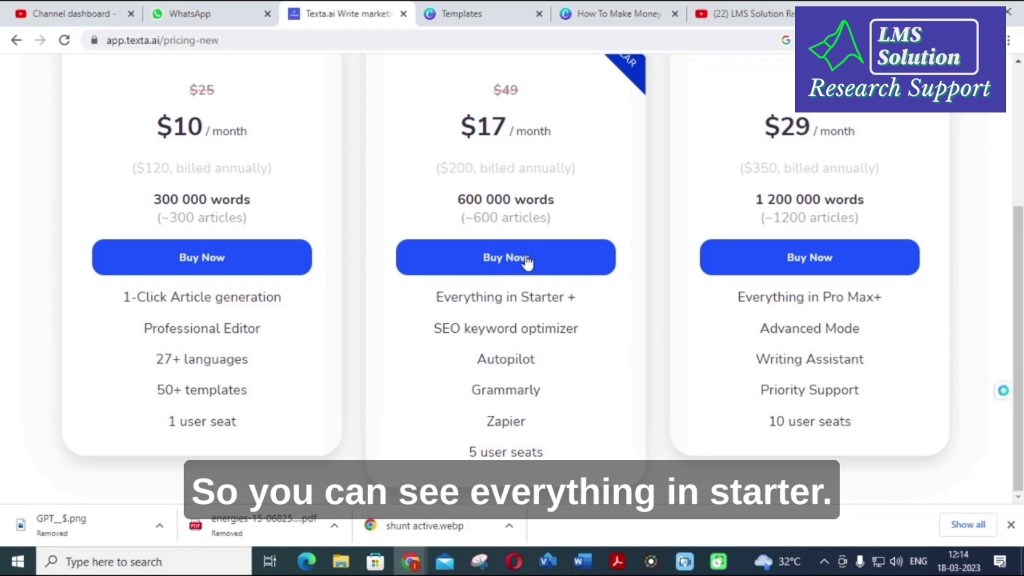
scroll(533, 215, "up", 1)
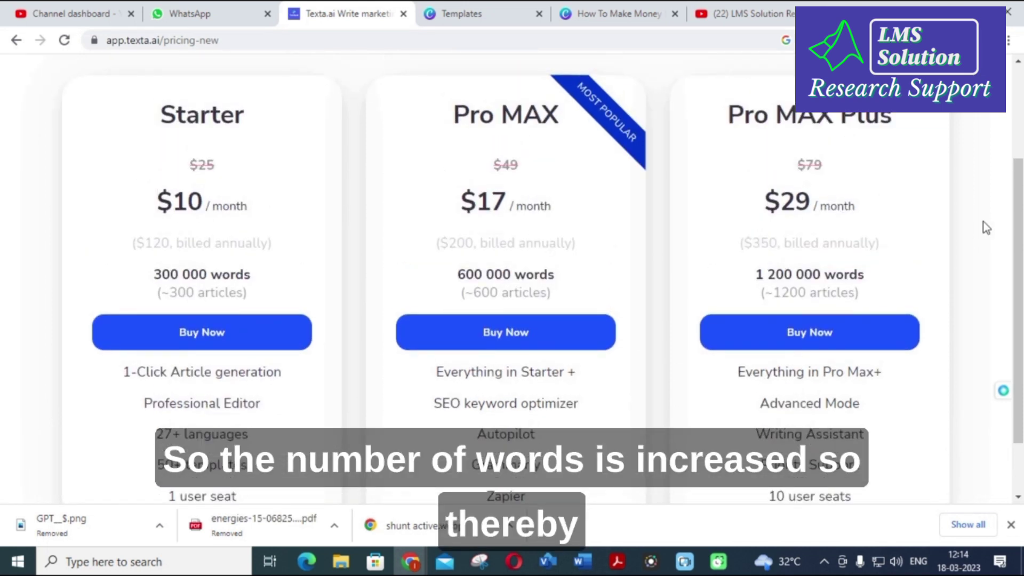
left_click(15, 41)
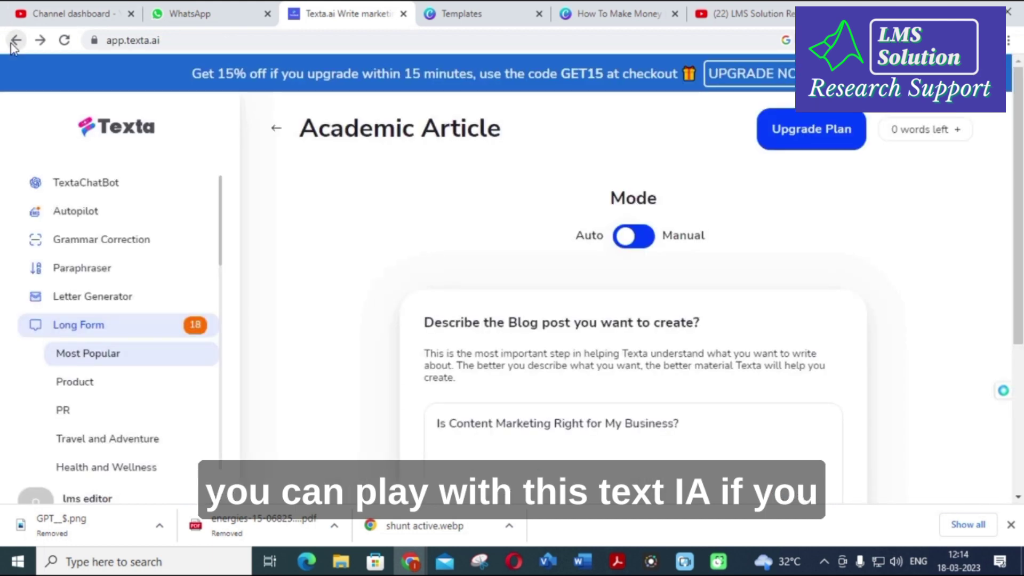